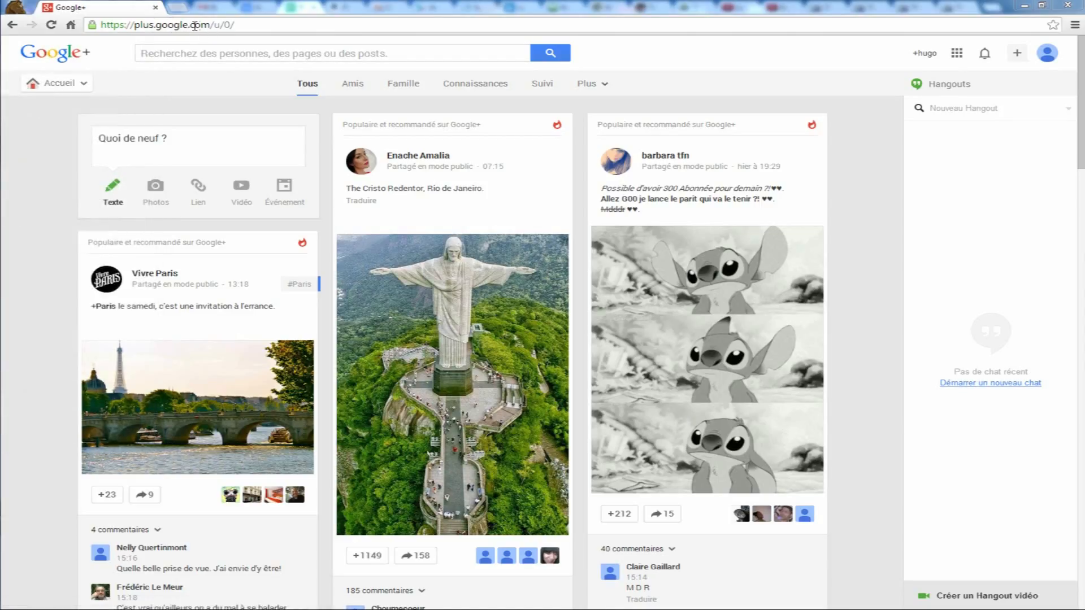
- Open the Contacts section and look through its contact search suggestions and the Contacts Gmail list
mouse_move(81, 88)
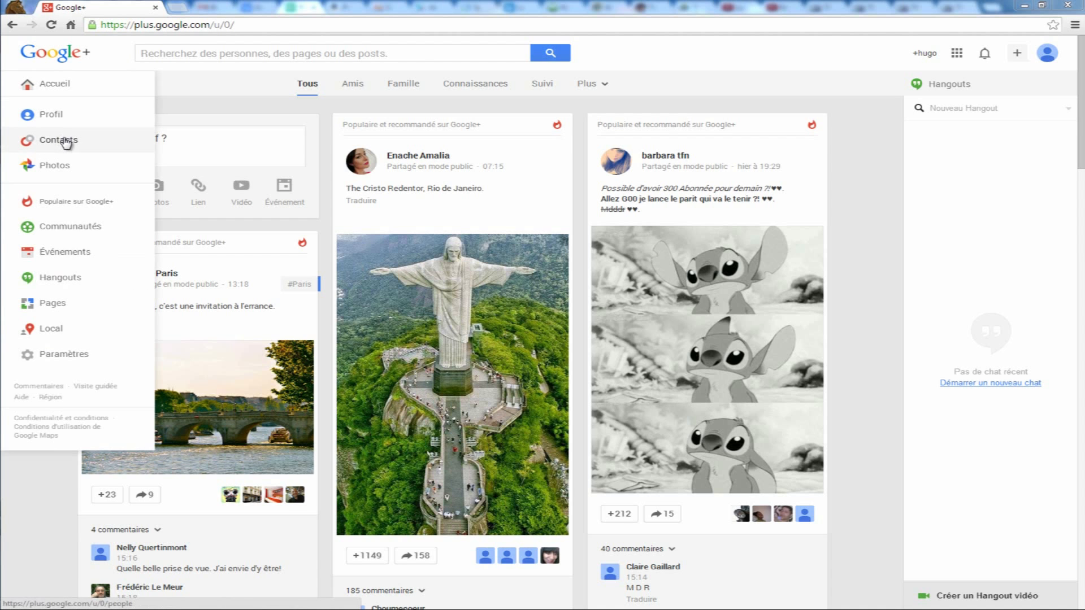
left_click(64, 140)
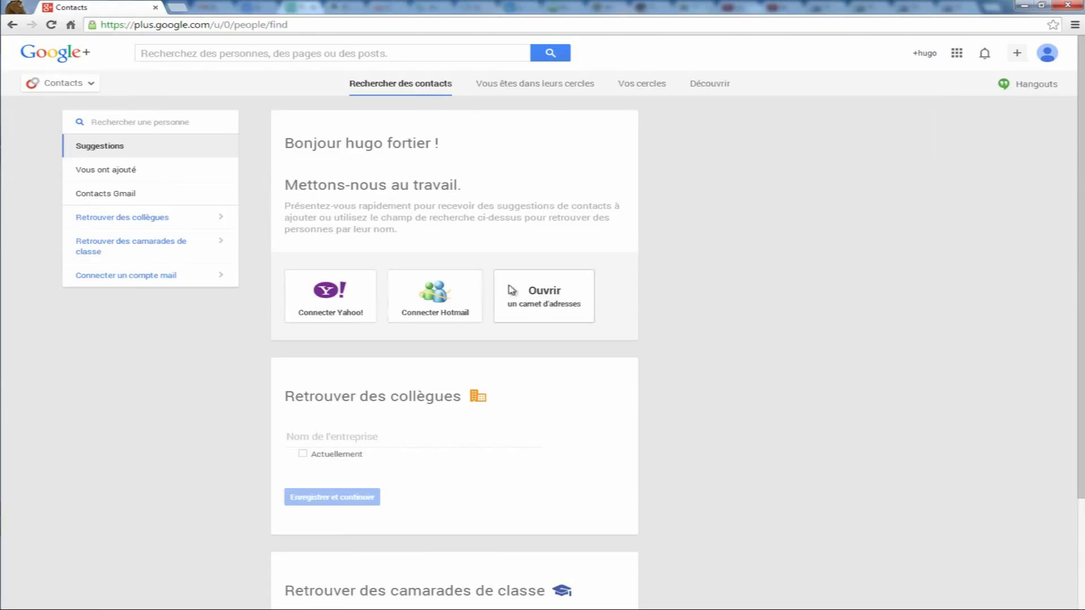
scroll(404, 399, "down", 3)
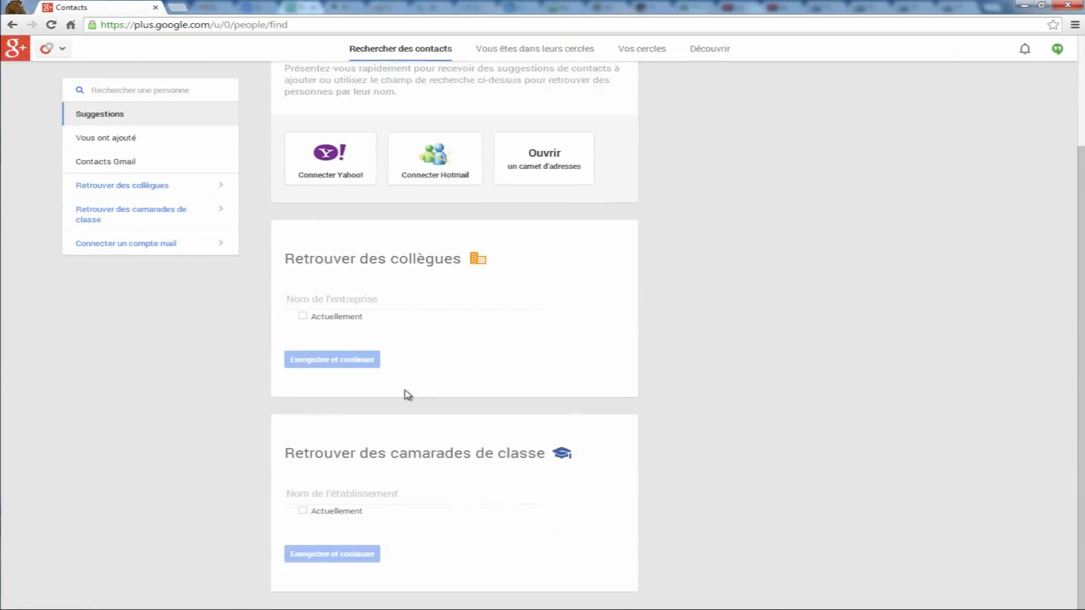
scroll(423, 396, "up", 3)
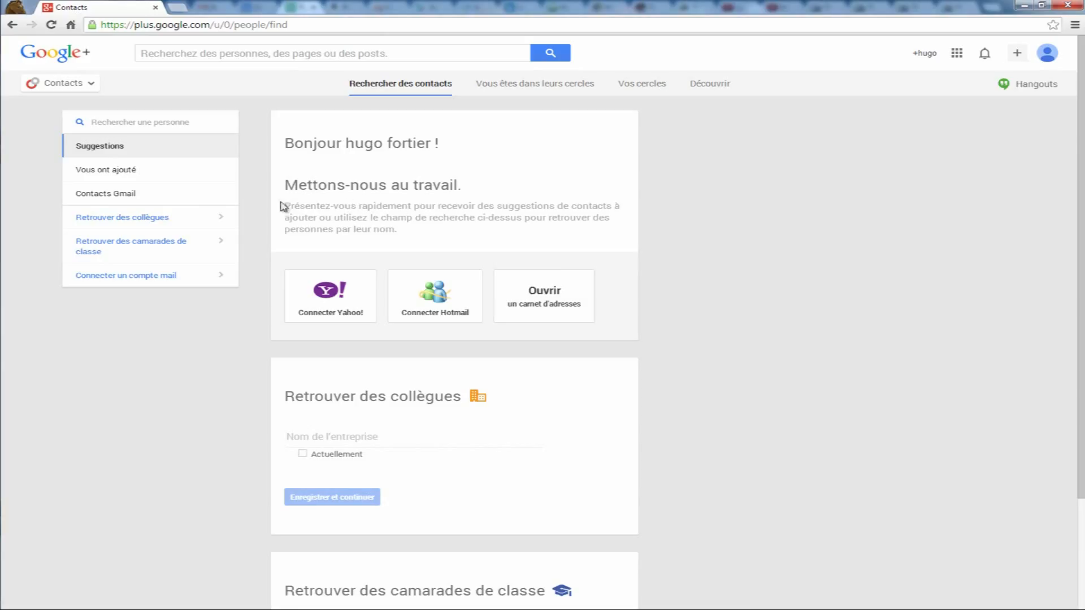
left_click(121, 198)
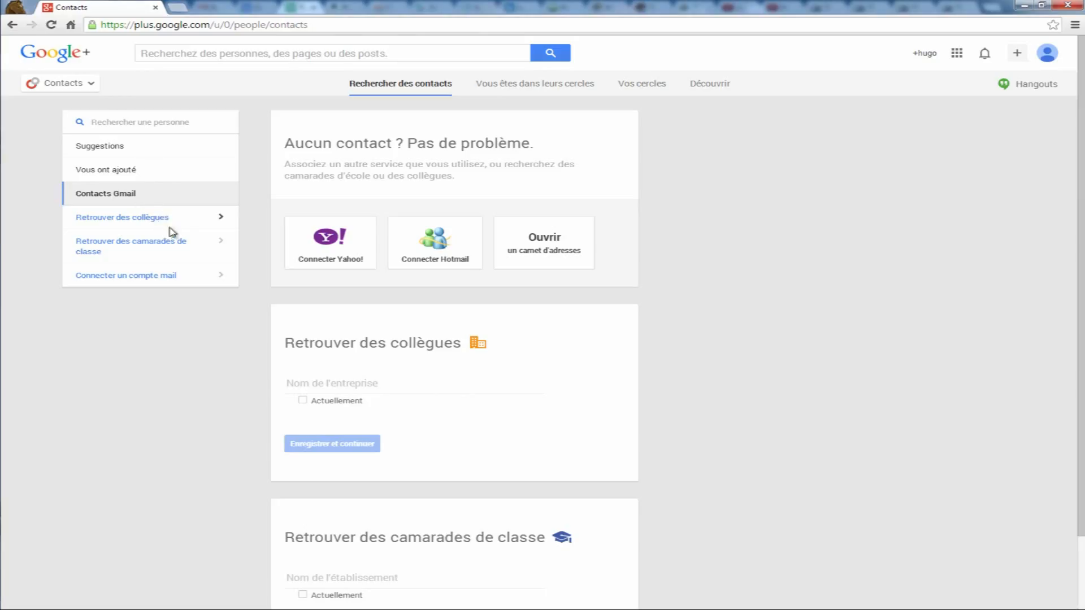
- Examine the contact pages Vous êtes dans leurs cercles, Vos cercles and Découvrir
left_click(545, 84)
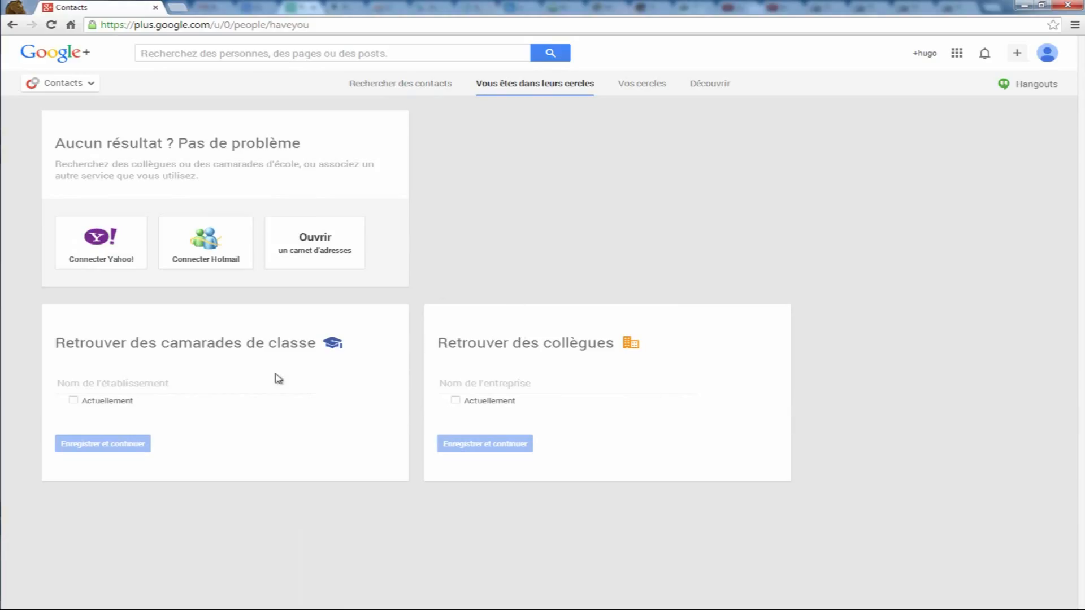
left_click(644, 90)
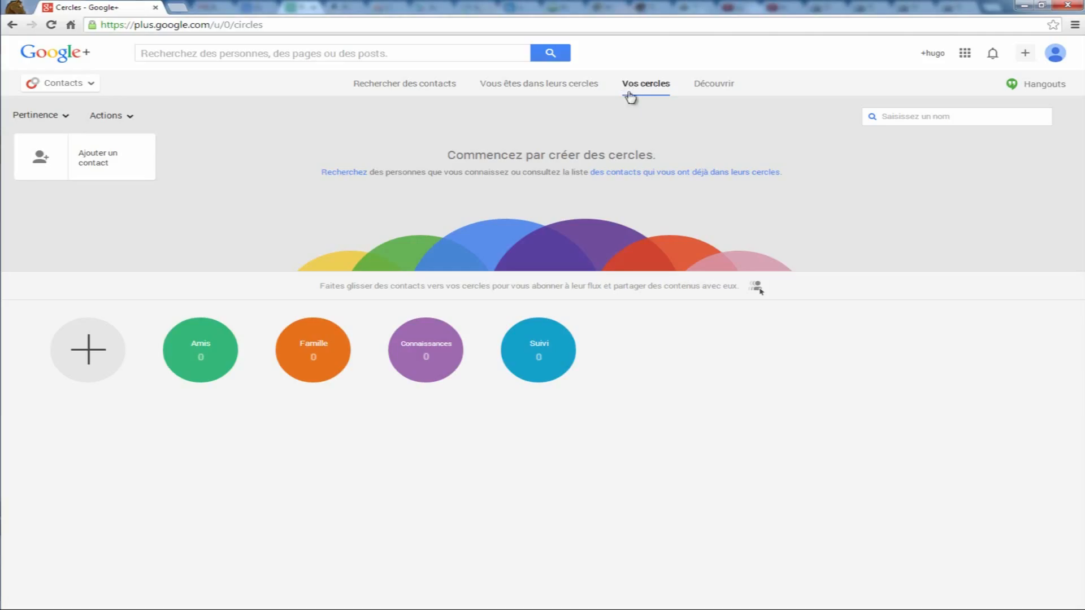
left_click(721, 84)
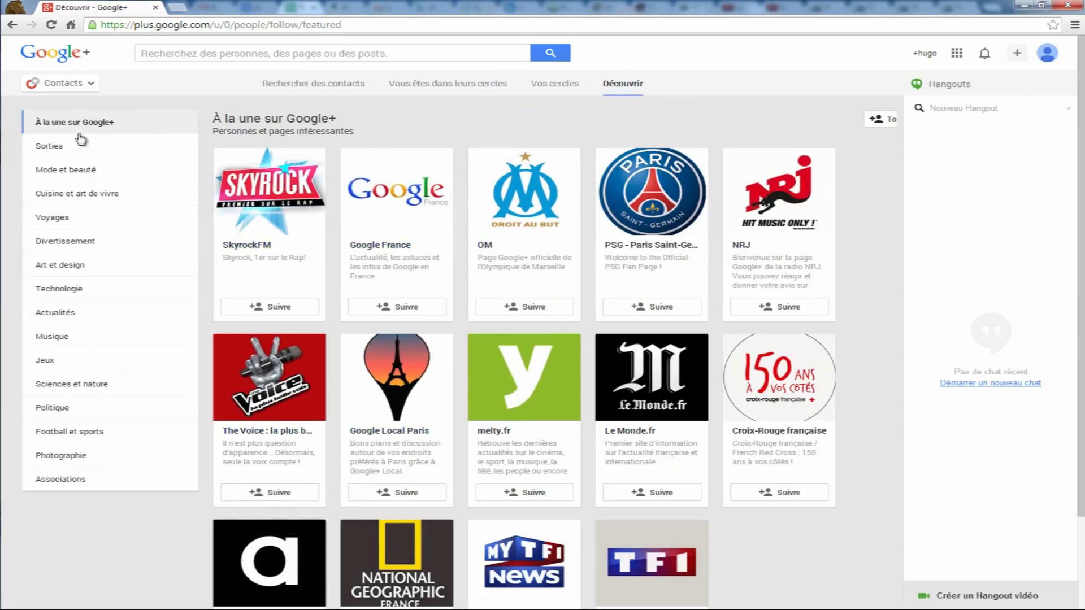
- Return to Vos cercles and create an empty circle named "Amis proches"
left_click(555, 89)
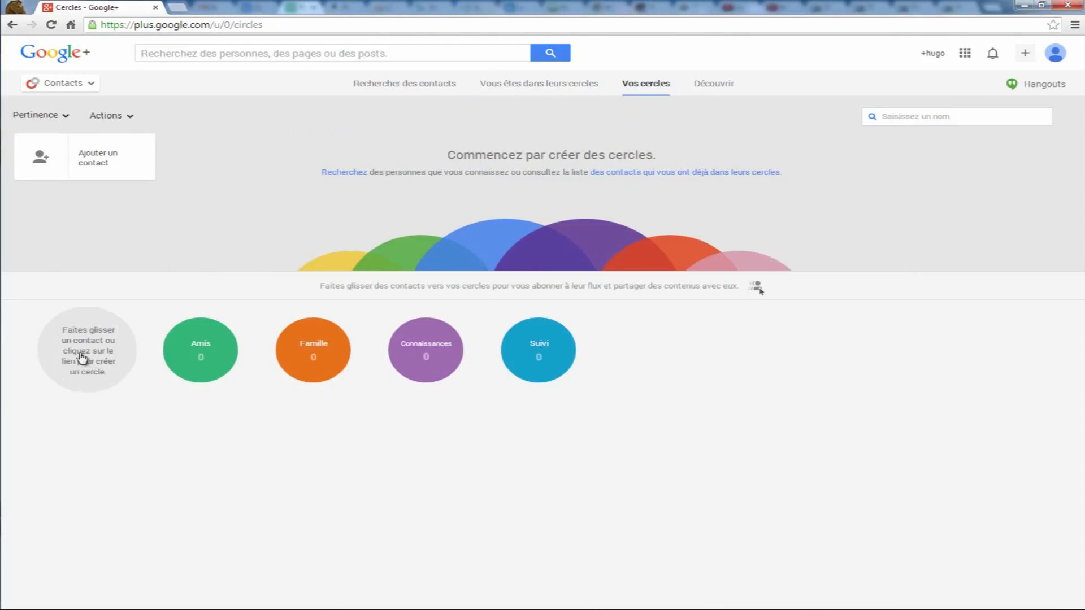
left_click(100, 356)
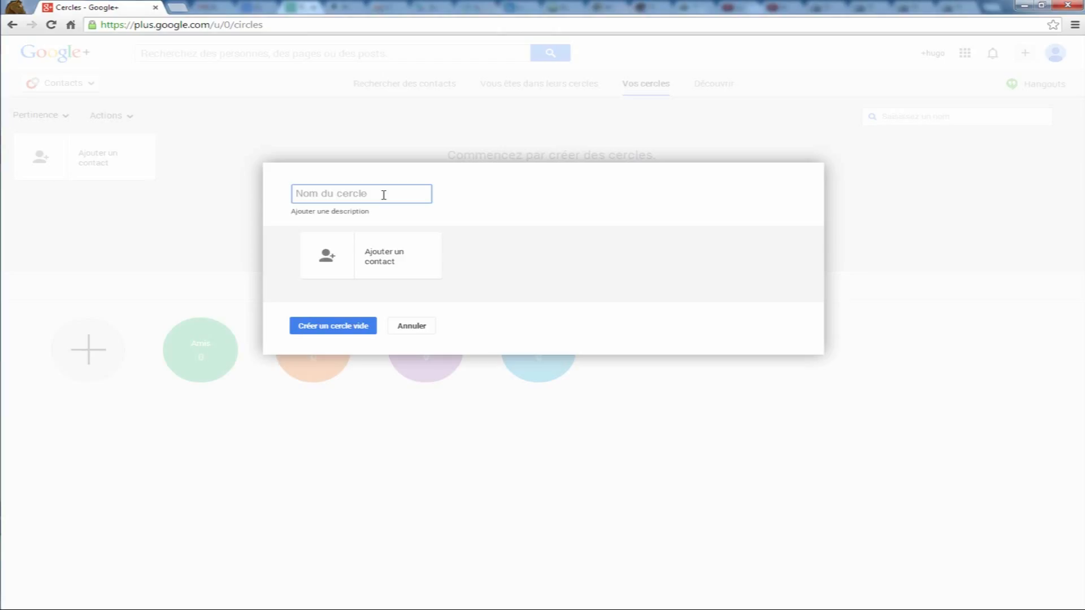
type("Amis proches")
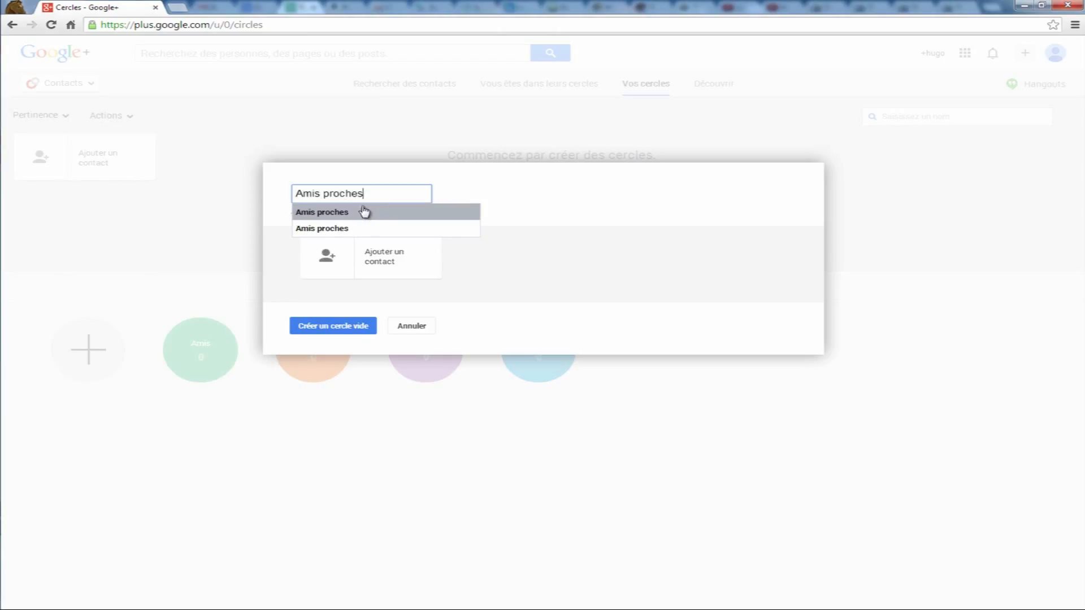
left_click(364, 212)
left_click(330, 327)
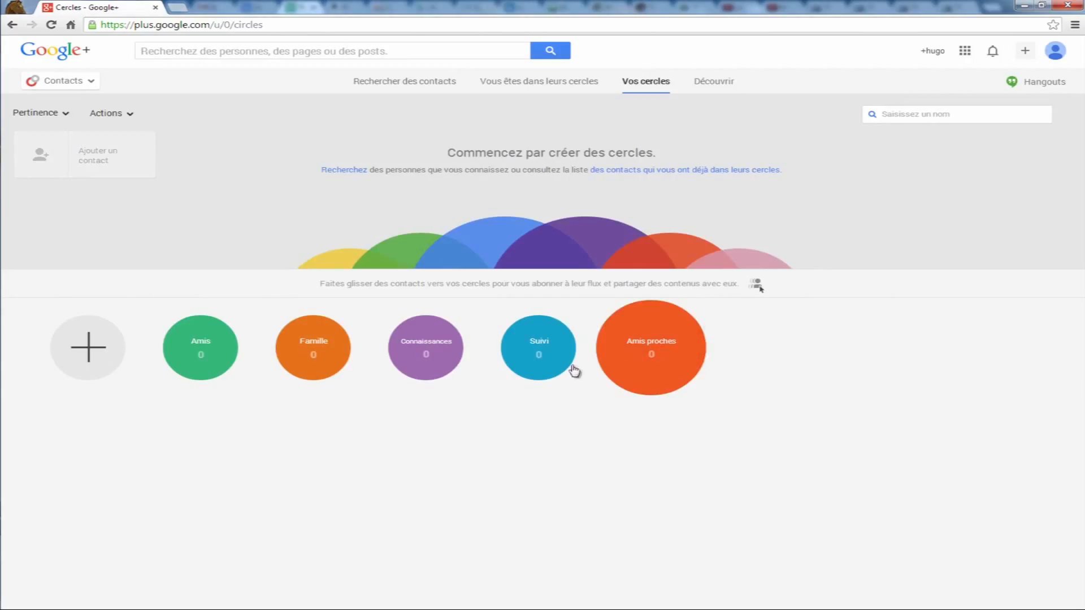
- Reorder the circles so that Amis proches comes first and Connaissances sits between Amis and Famille
mouse_move(218, 352)
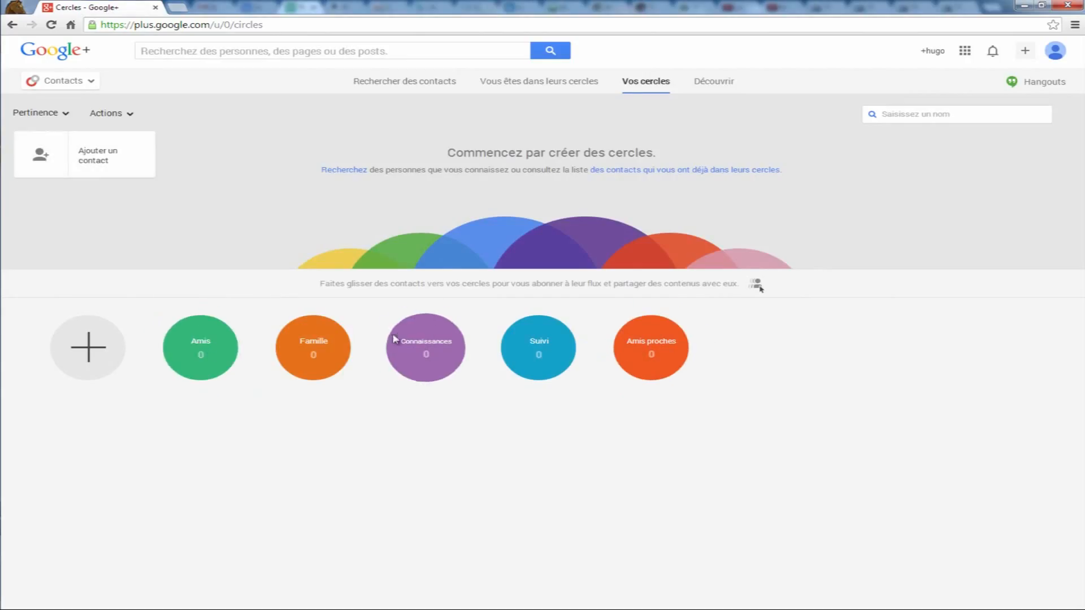
mouse_move(400, 355)
left_mouse_down()
mouse_move(261, 353)
mouse_move(399, 347)
left_mouse_up()
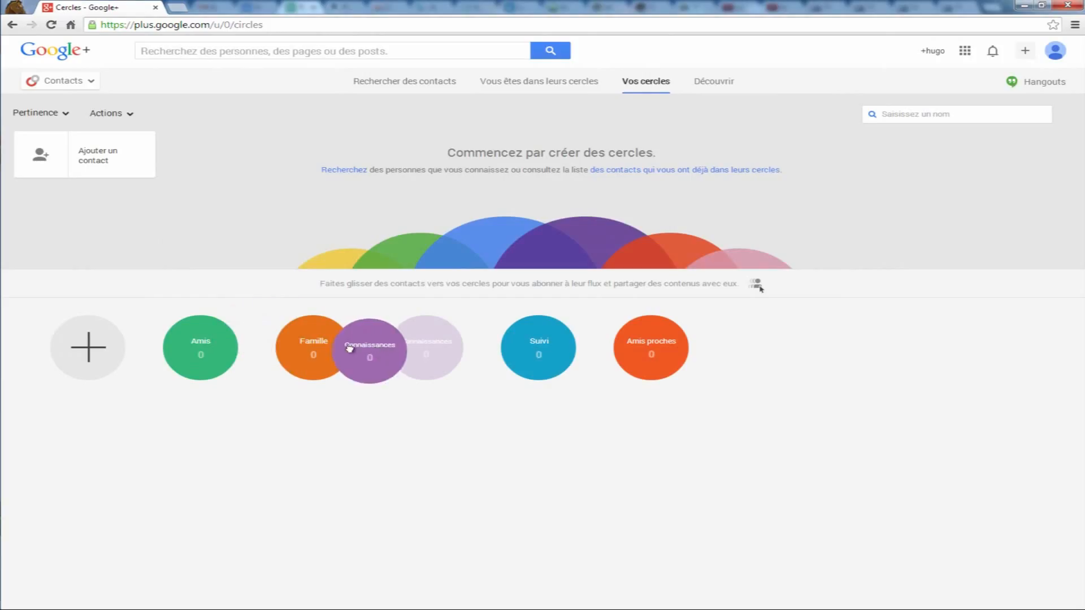
left_click_drag(673, 358, 148, 318)
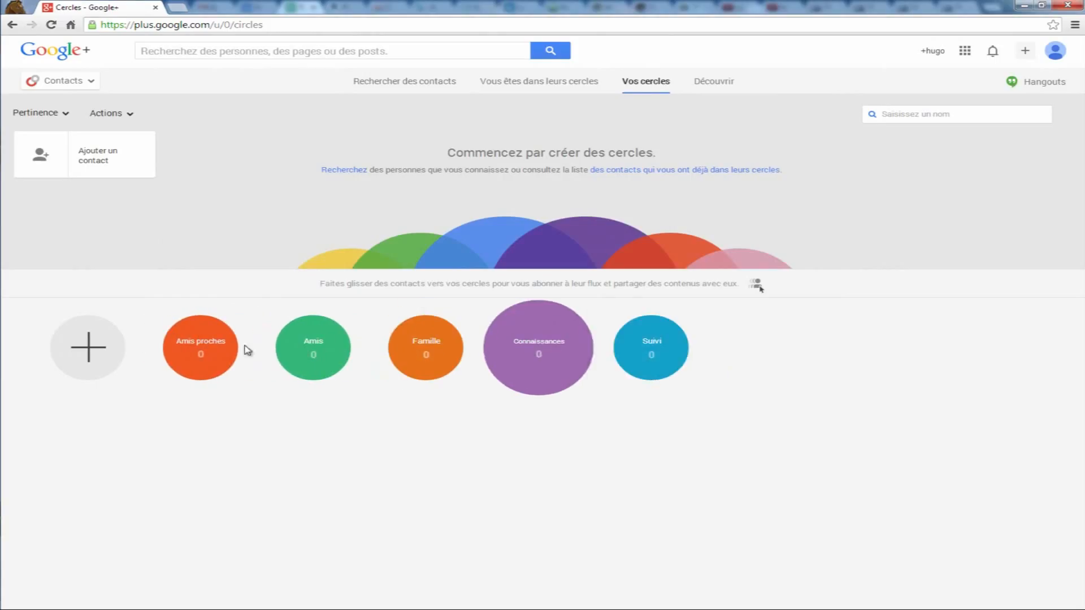
left_click_drag(539, 354, 467, 349)
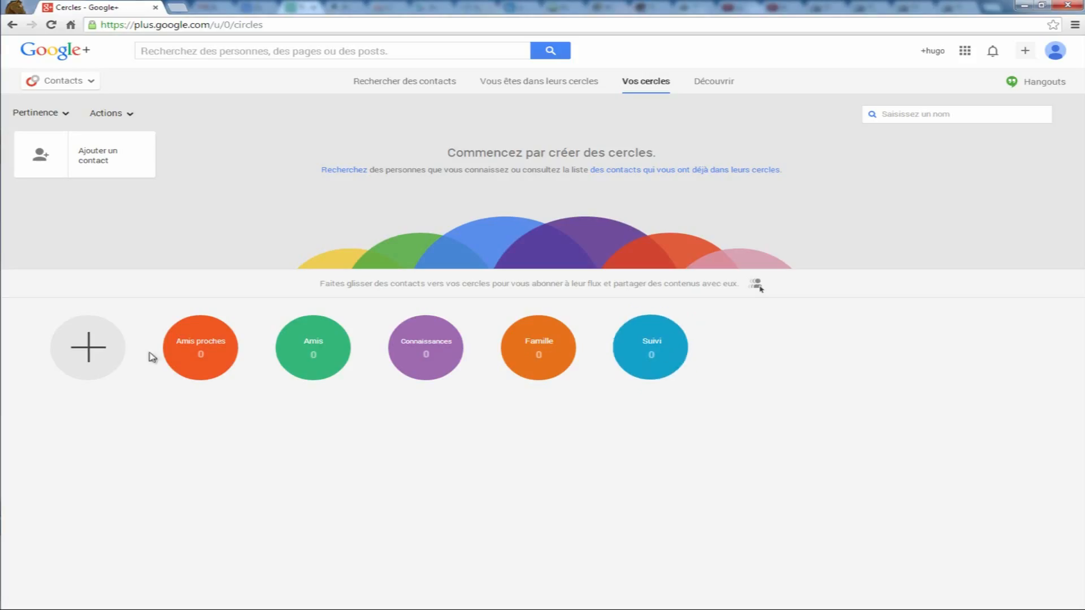
- Create another empty circle named "Asso 2TF"
left_click(100, 353)
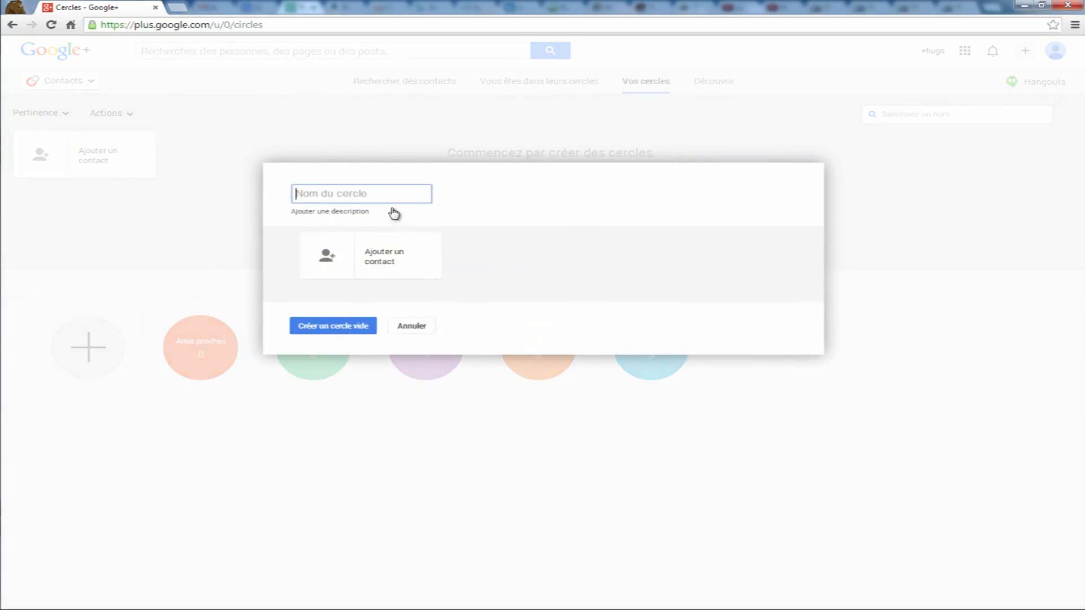
type("Asso")
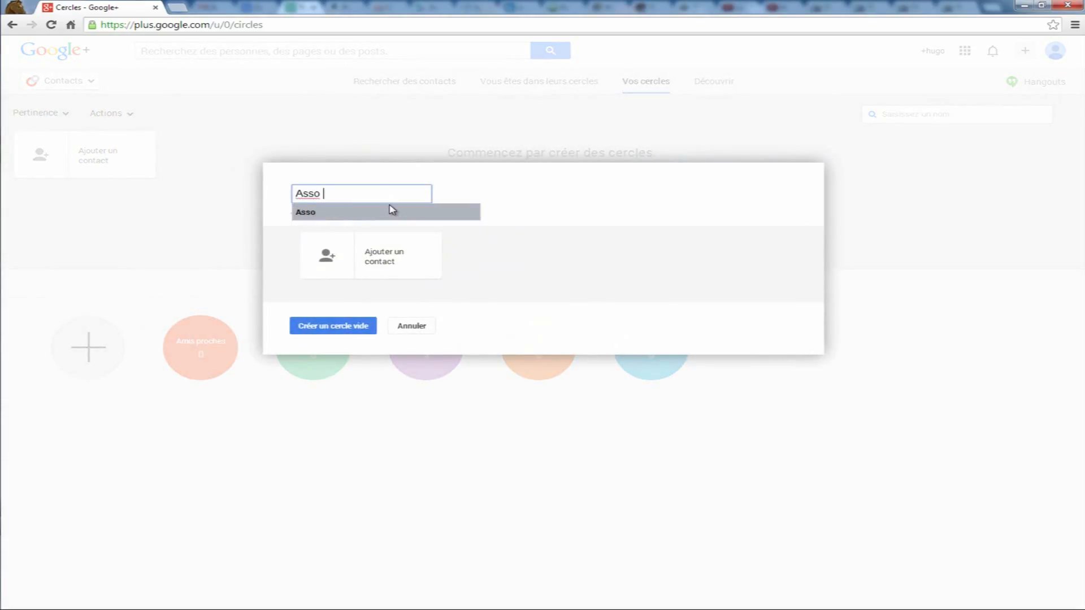
type(" 2TF")
left_click(360, 325)
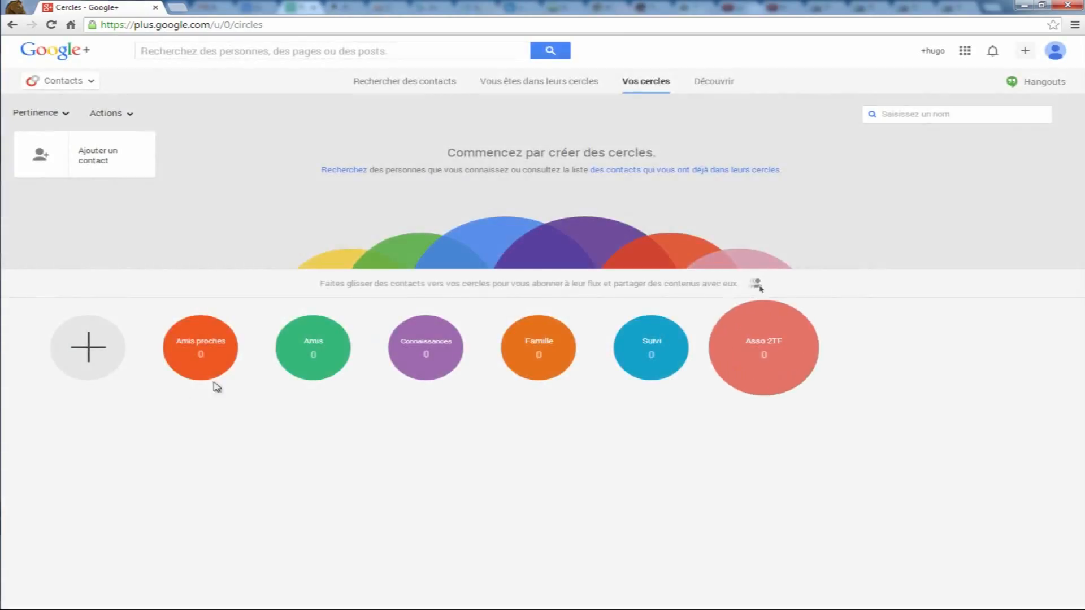
- Create an empty circle named "Collègues"
left_click(105, 353)
type("Collègues")
left_click(333, 326)
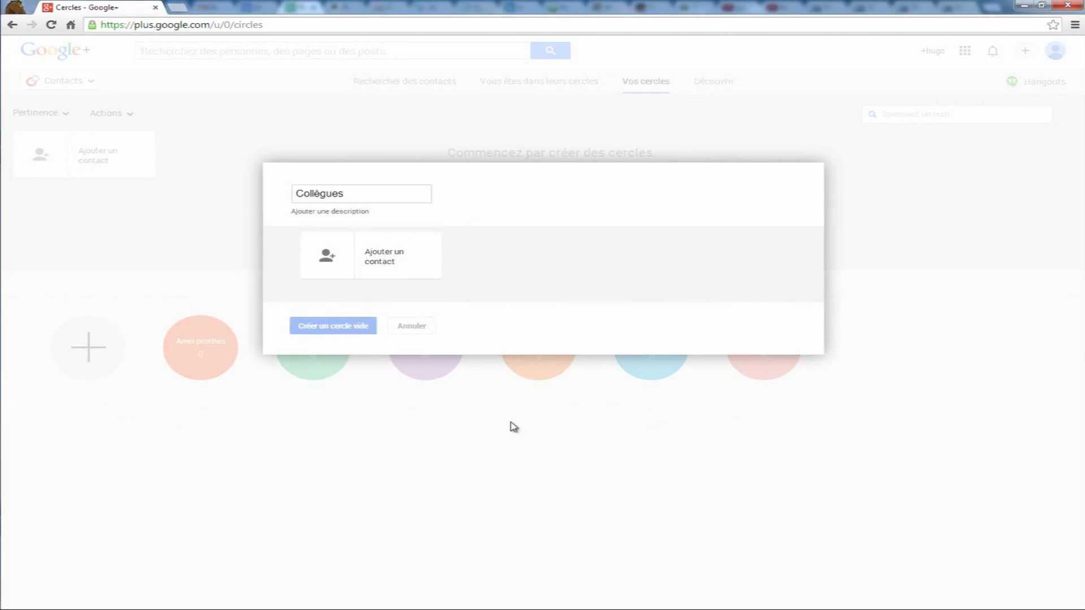
right_click(509, 423)
left_click(412, 443)
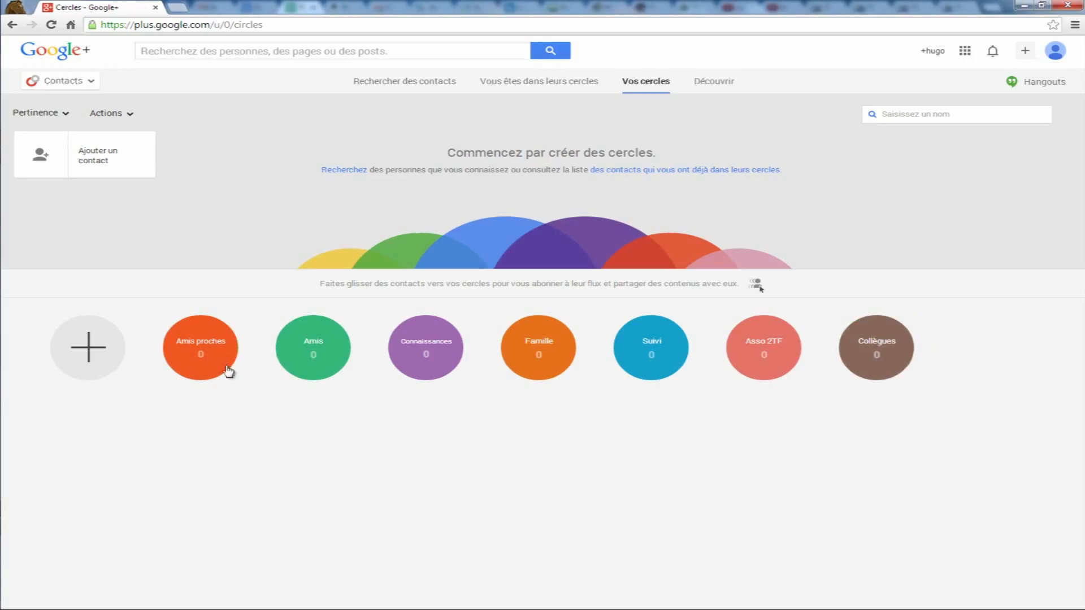
- Open the Amis proches circle and add a first contact to it by searching for the person's first name
left_click(201, 357)
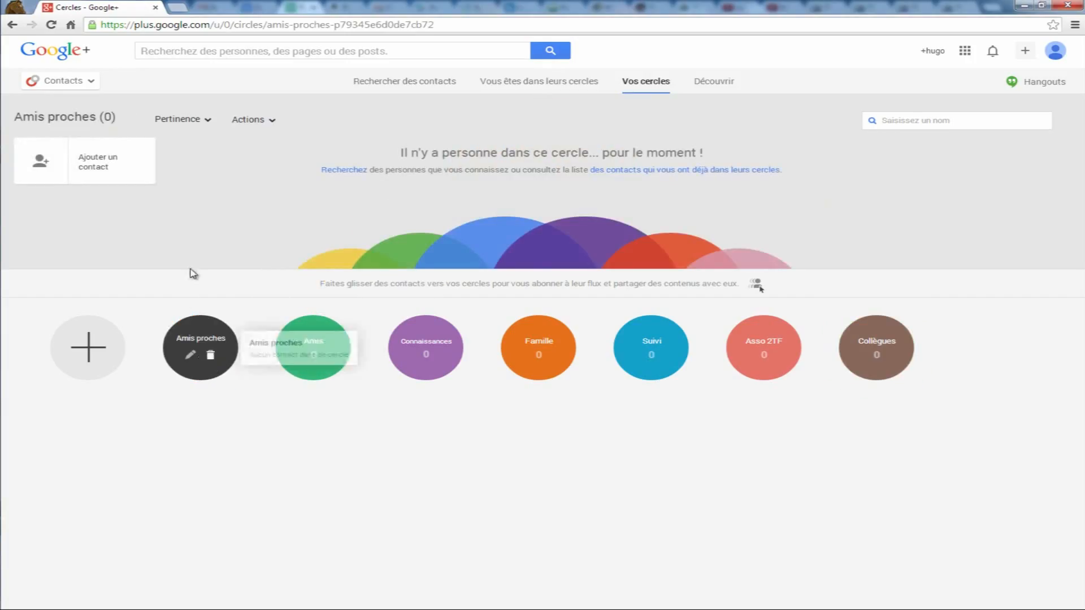
left_click(108, 167)
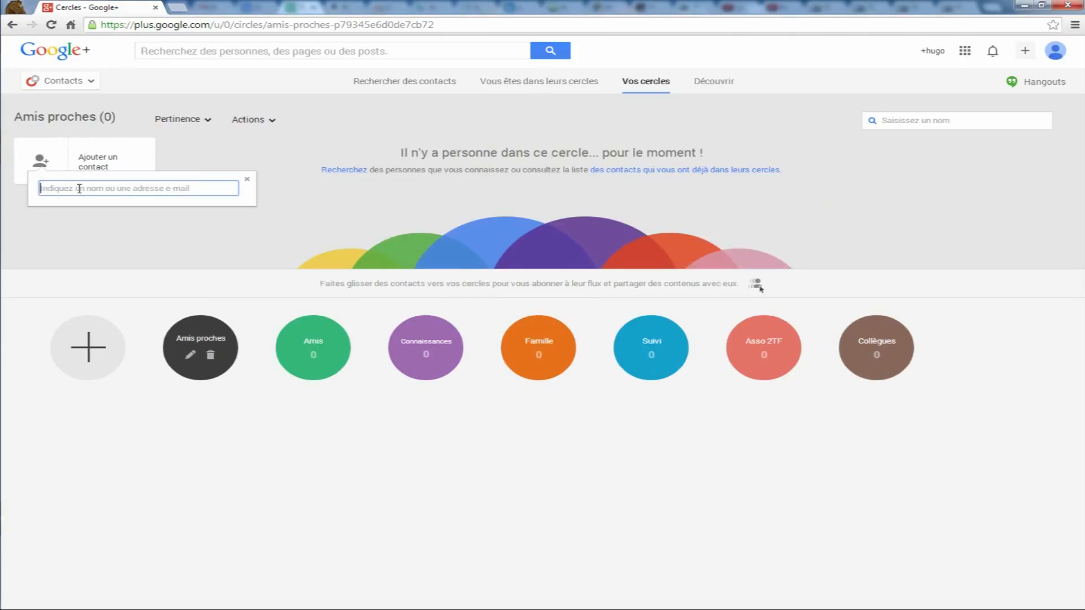
type("joris")
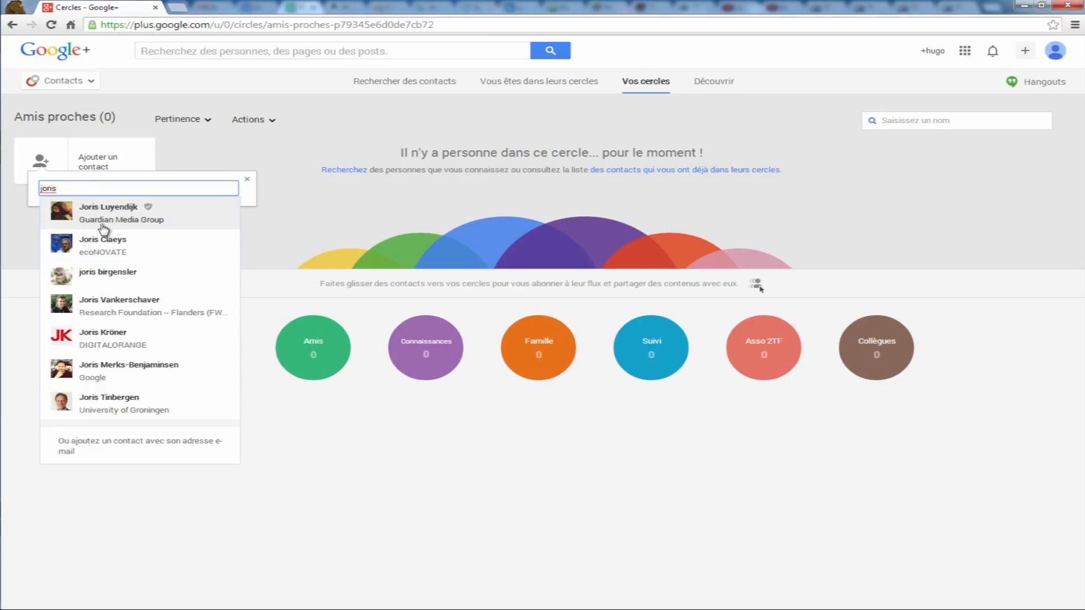
left_click(141, 318)
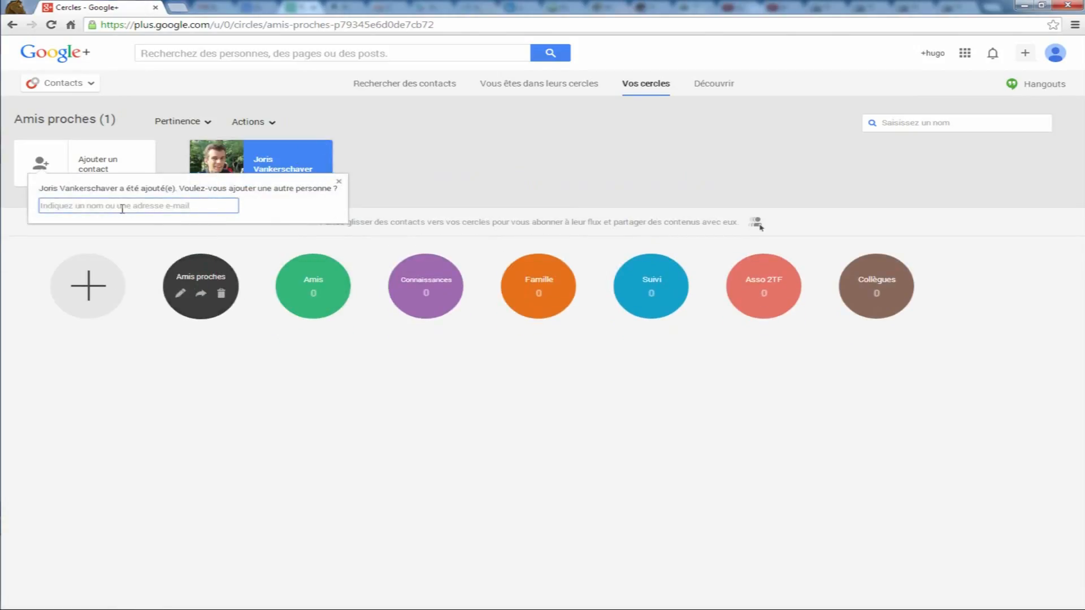
- Find a second person by first name and save them as a contact in the Amis proches circle
type("ludiv")
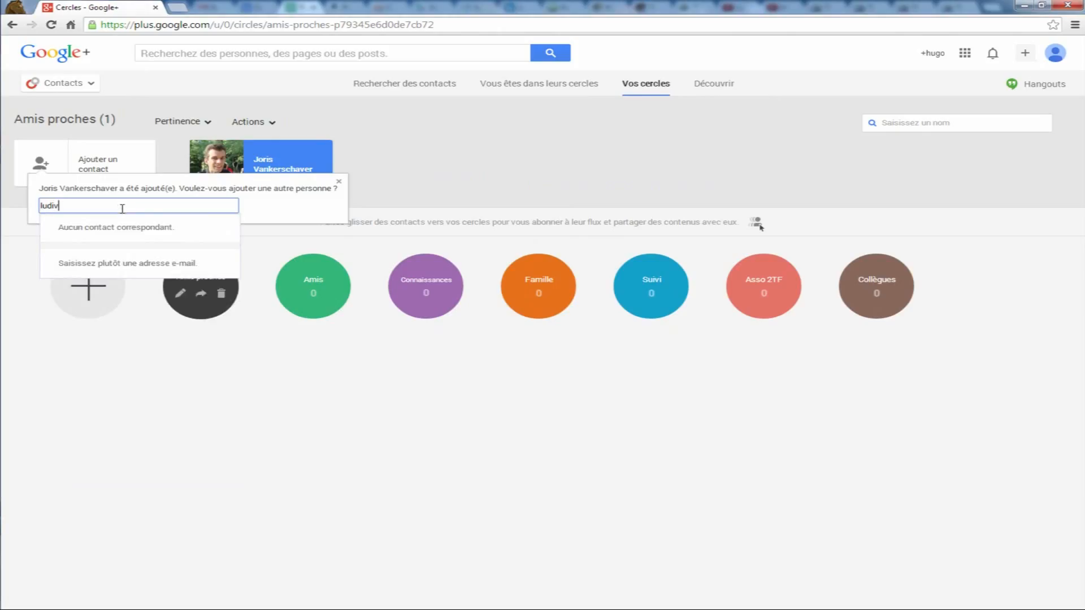
left_click(129, 225)
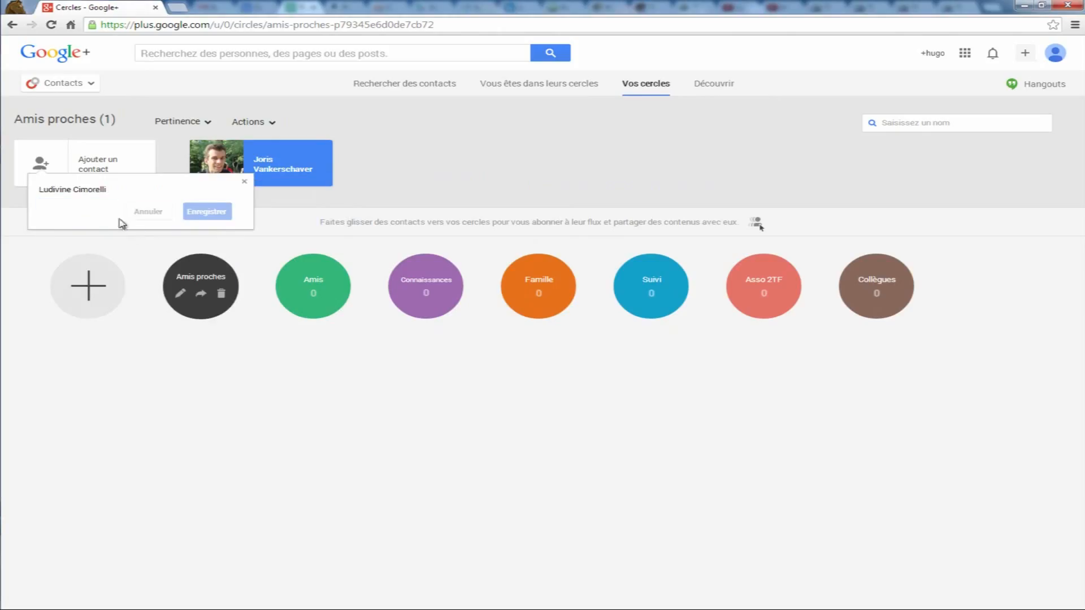
left_click(208, 212)
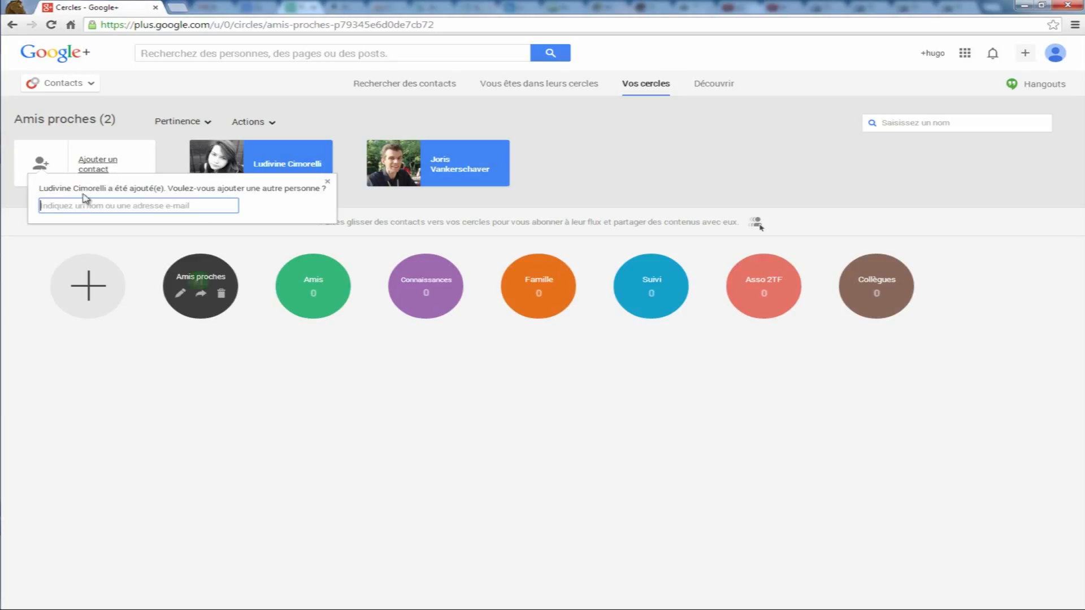
- Add three more people to the Amis proches circle, searching for each by first name and picking a suggested profile
type("carol")
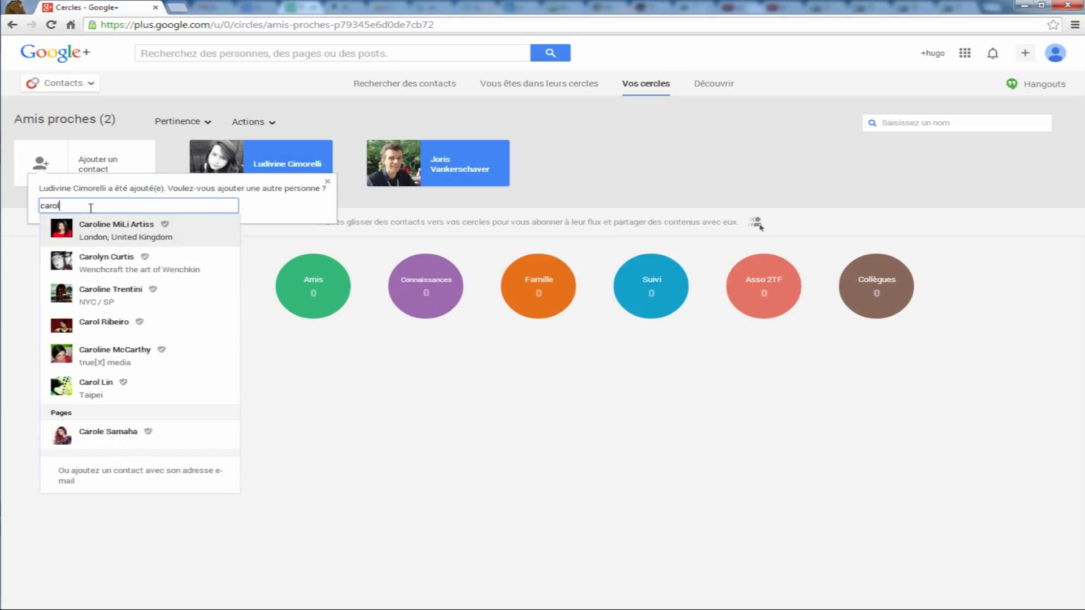
left_click(105, 228)
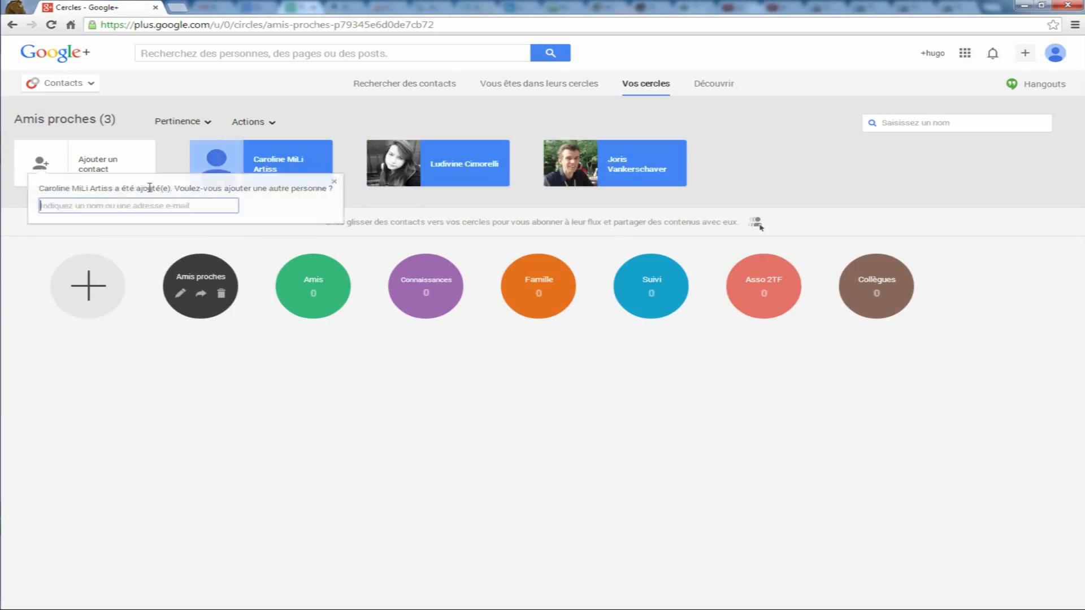
type("lio")
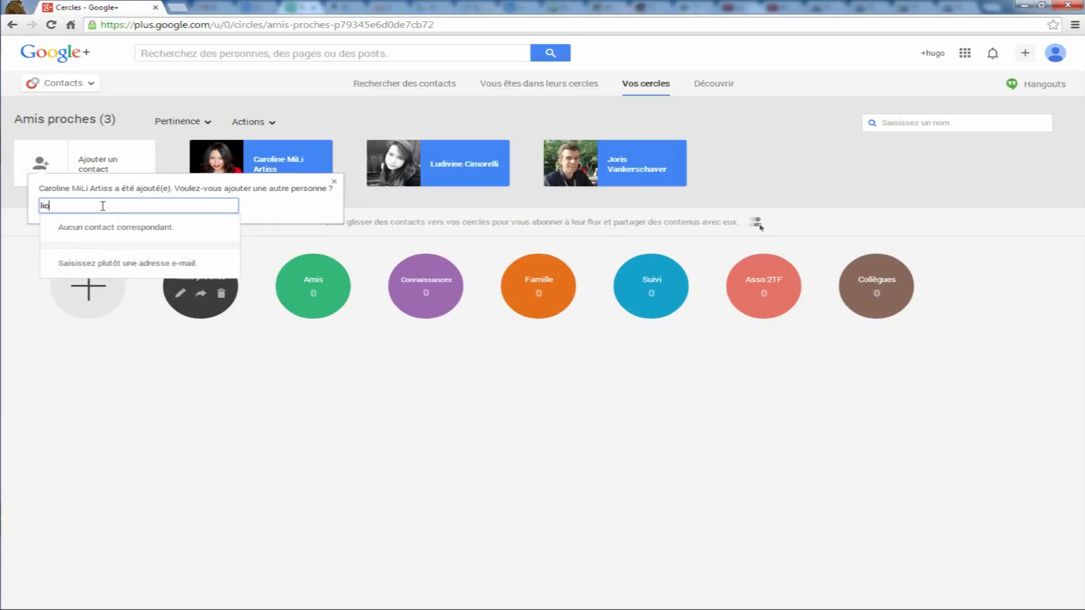
type("n")
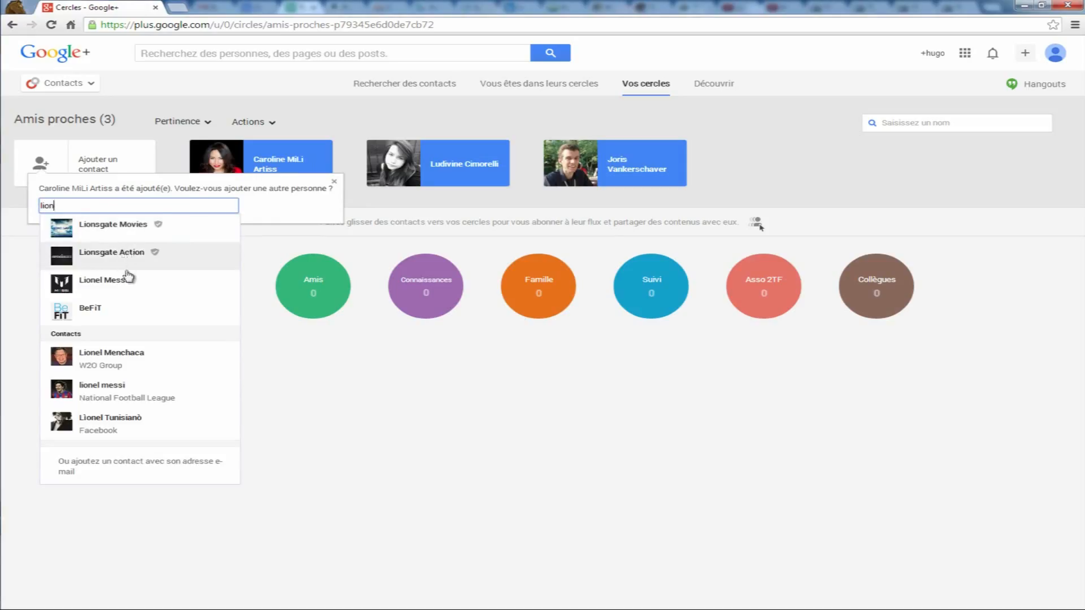
left_click(153, 369)
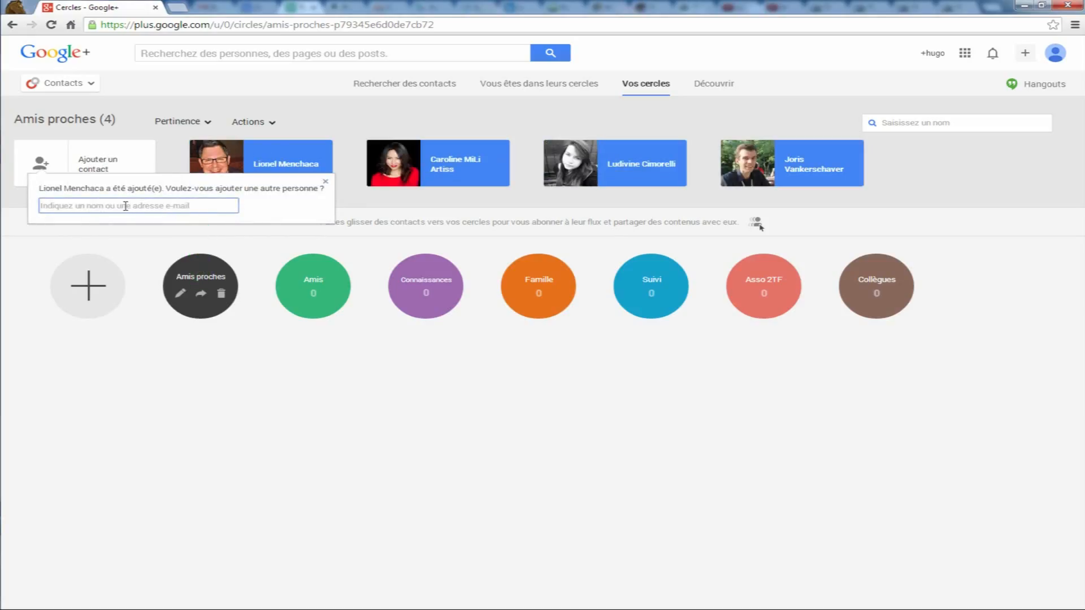
type("gerar")
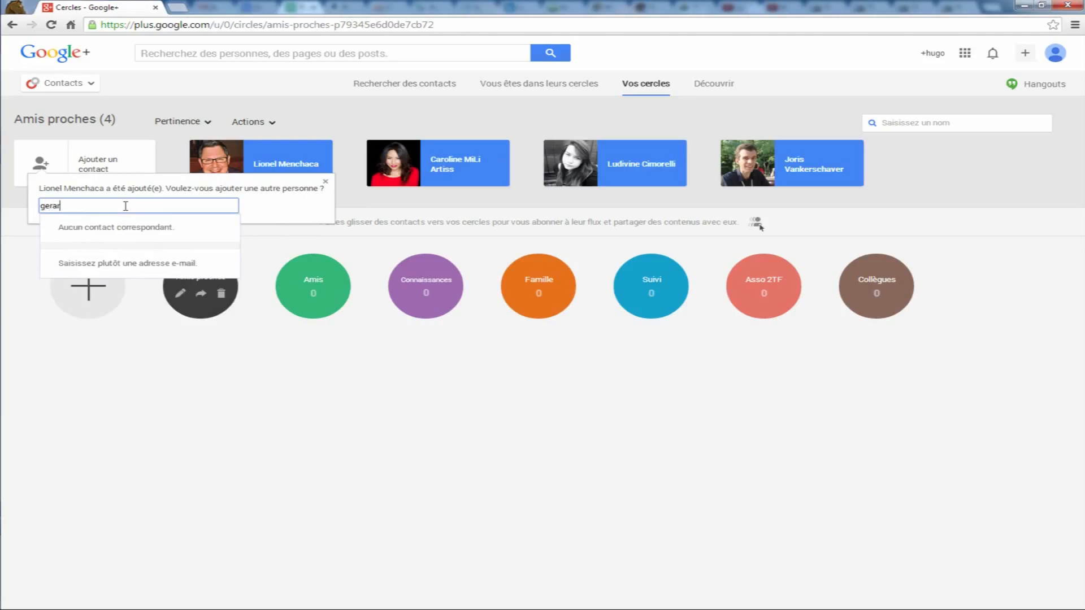
left_click(131, 423)
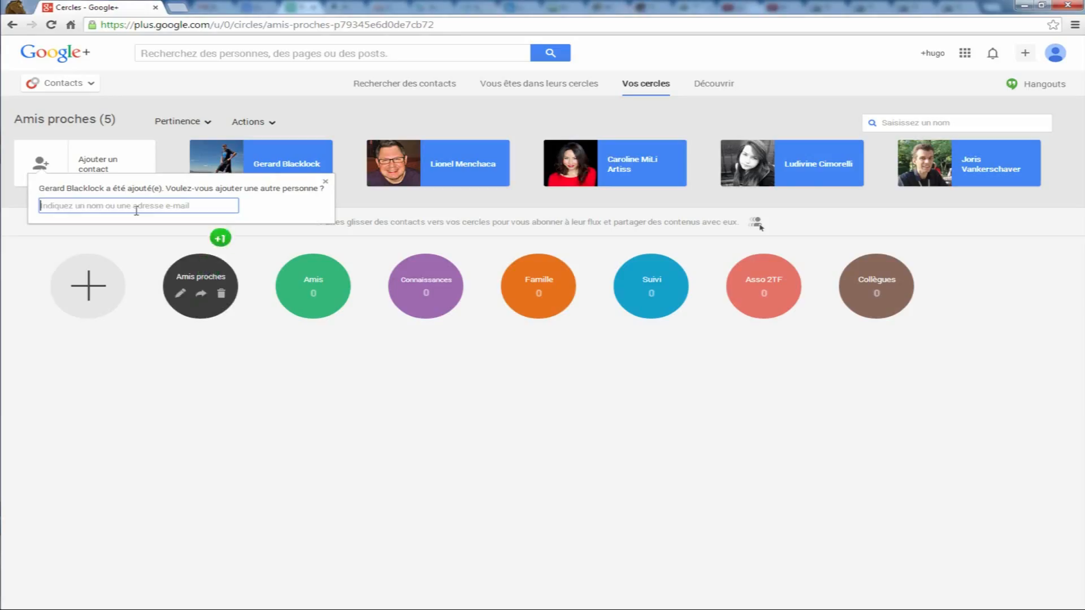
- Add one more person to the Amis proches circle by searching for a first name and picking the first suggested profile
type("margau")
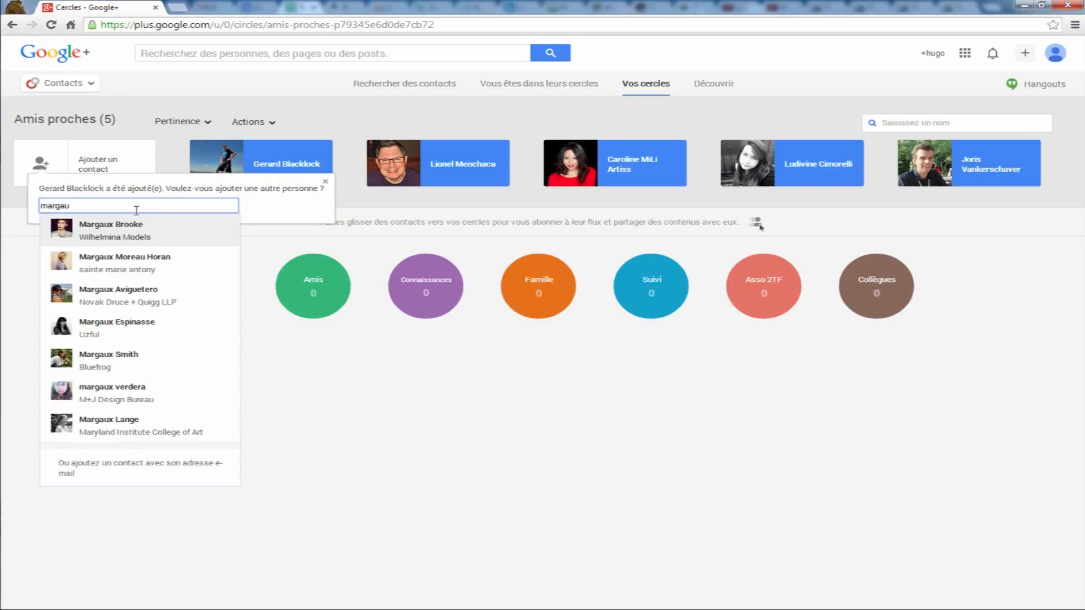
left_click(121, 231)
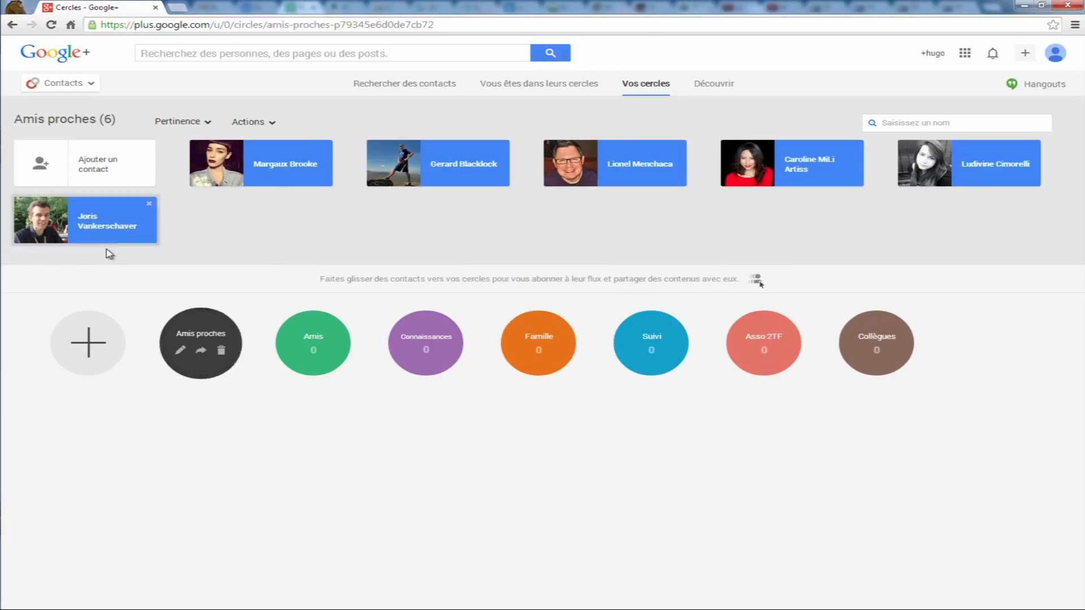
- Deselect the Amis proches contacts and add the last listed one to the Asso 2TF circle as well
mouse_move(101, 237)
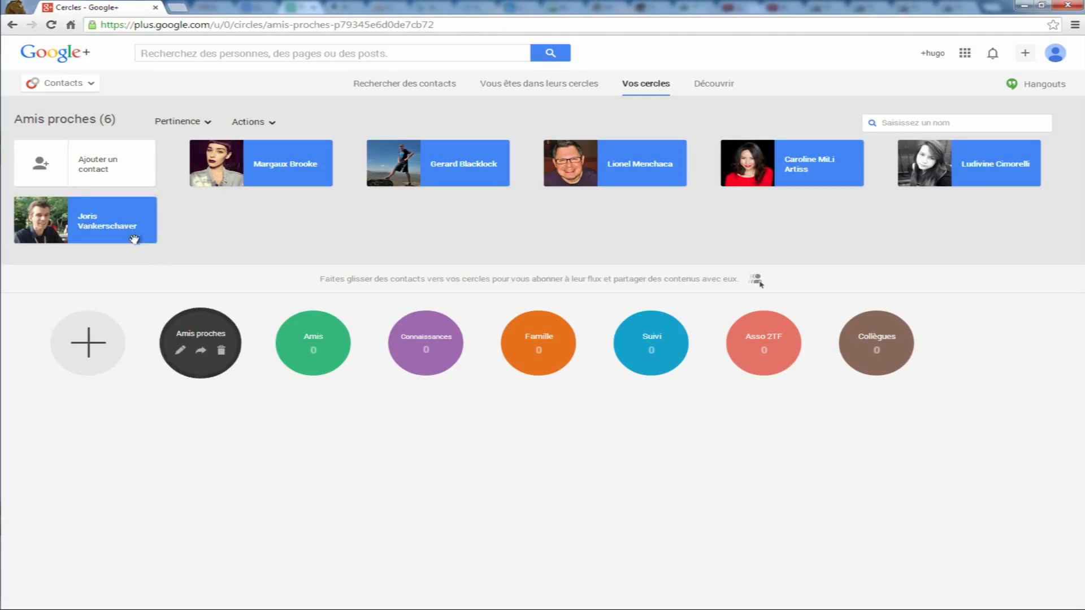
left_click_drag(121, 237, 79, 219)
left_click(219, 233)
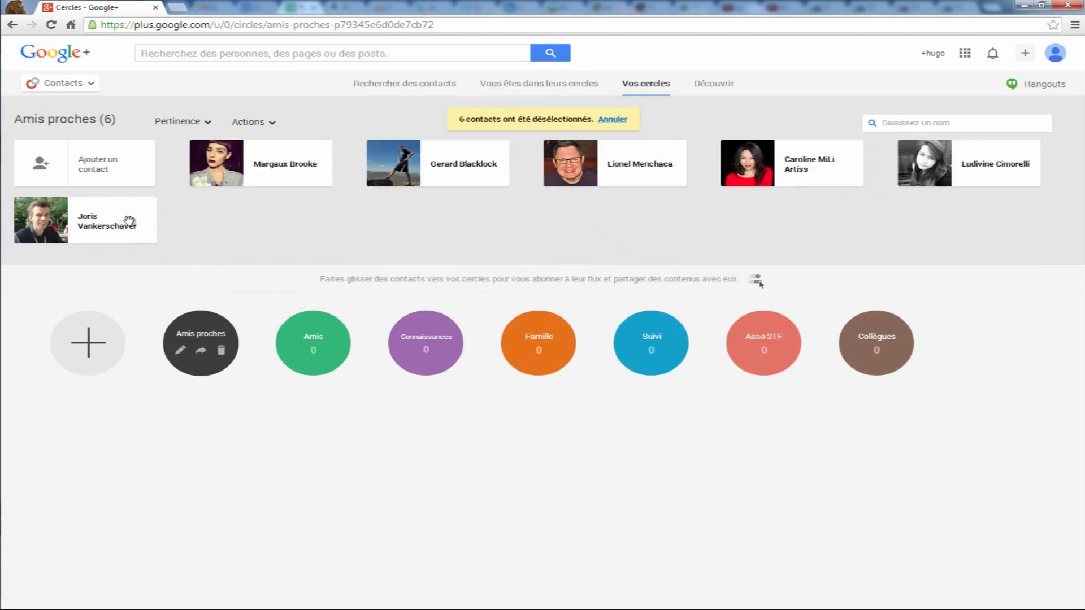
left_click(129, 221)
left_click_drag(130, 220, 775, 343)
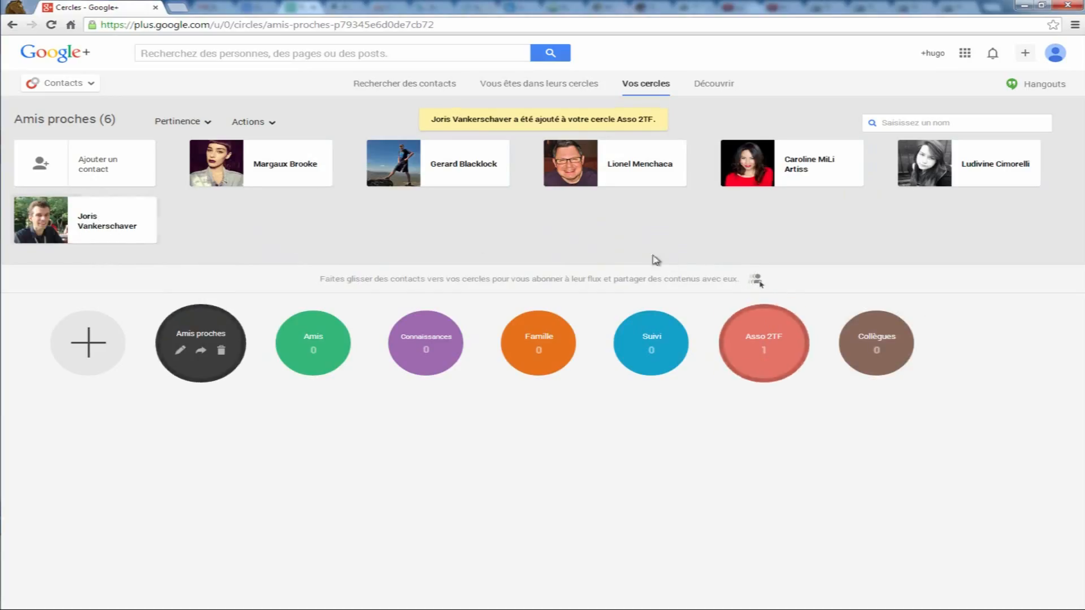
- Open the Asso 2TF circle and examine which circles its only contact belongs to
left_click(769, 350)
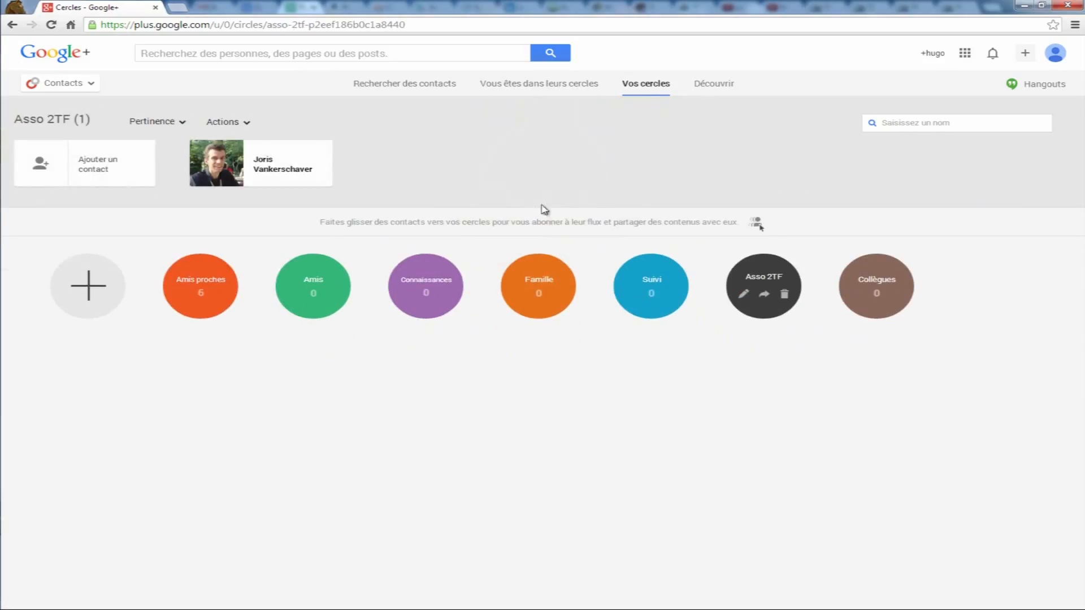
mouse_move(269, 171)
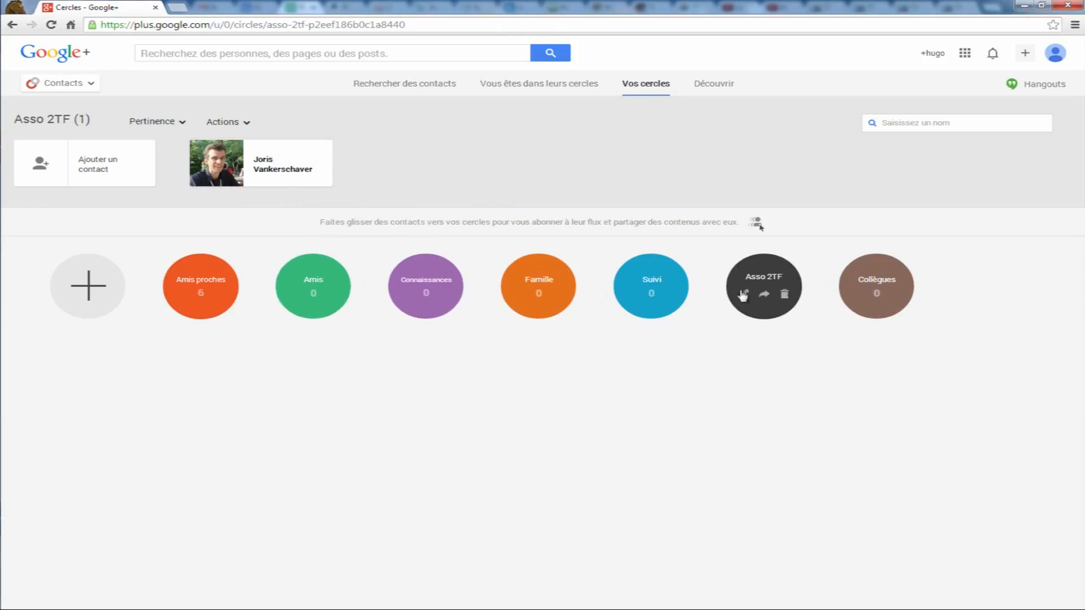
left_click(259, 167)
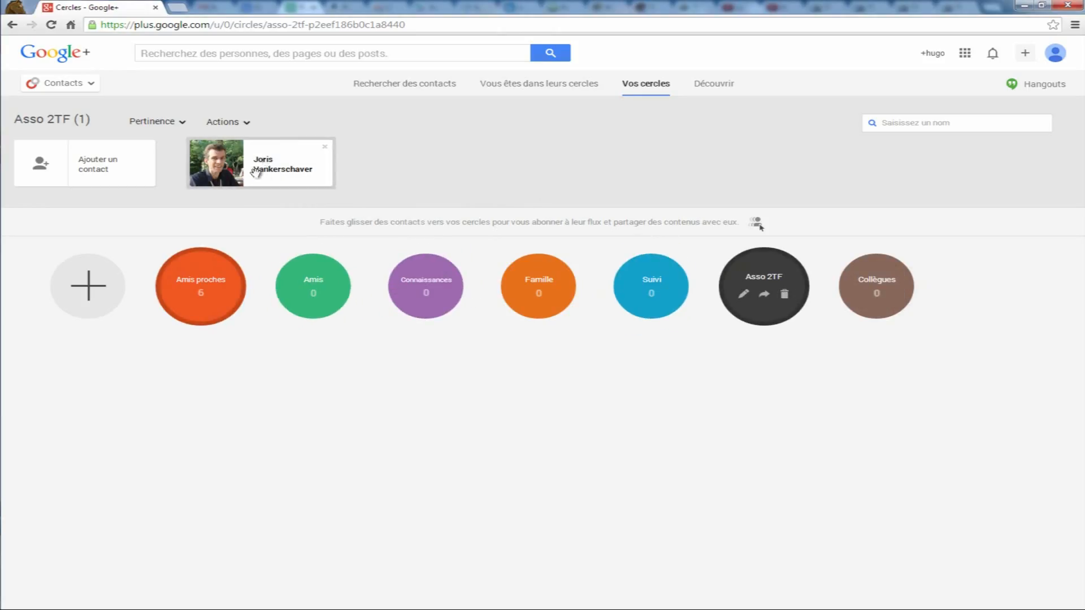
mouse_move(262, 164)
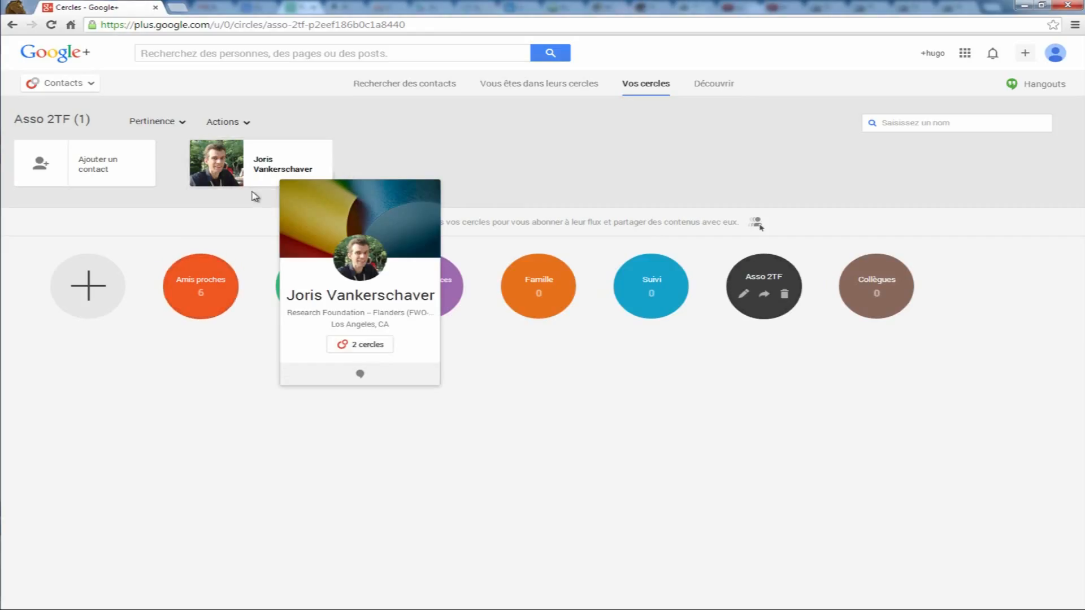
mouse_move(210, 171)
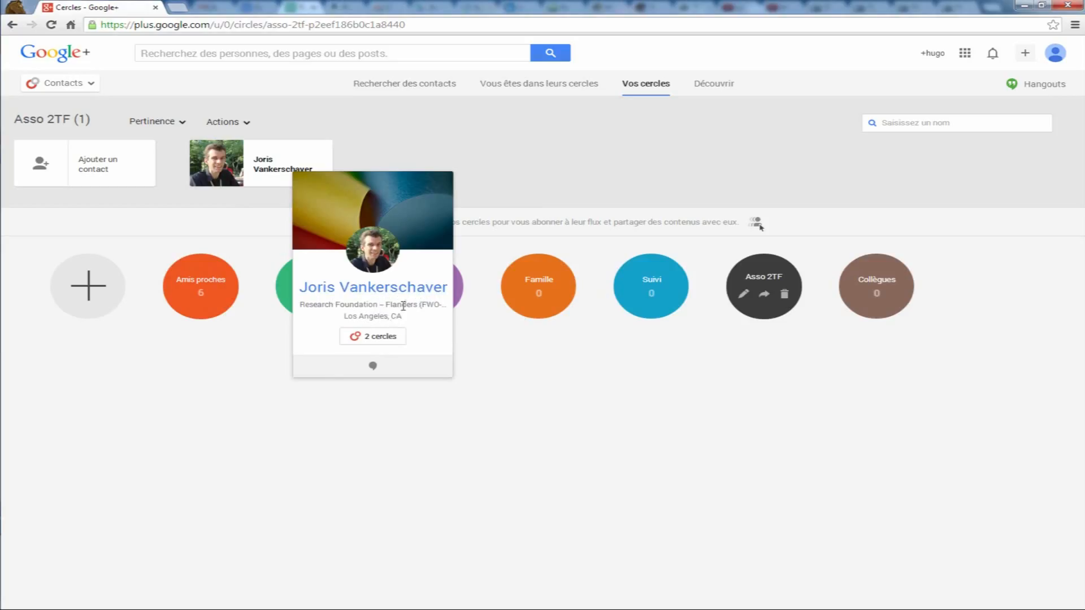
left_click(371, 336)
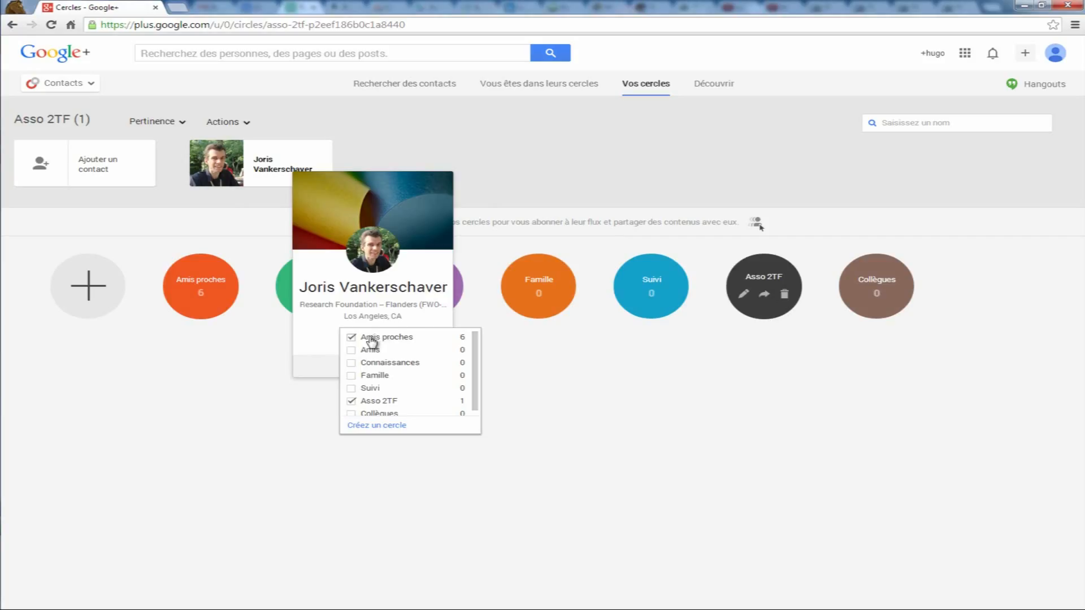
scroll(371, 364, "down", 1)
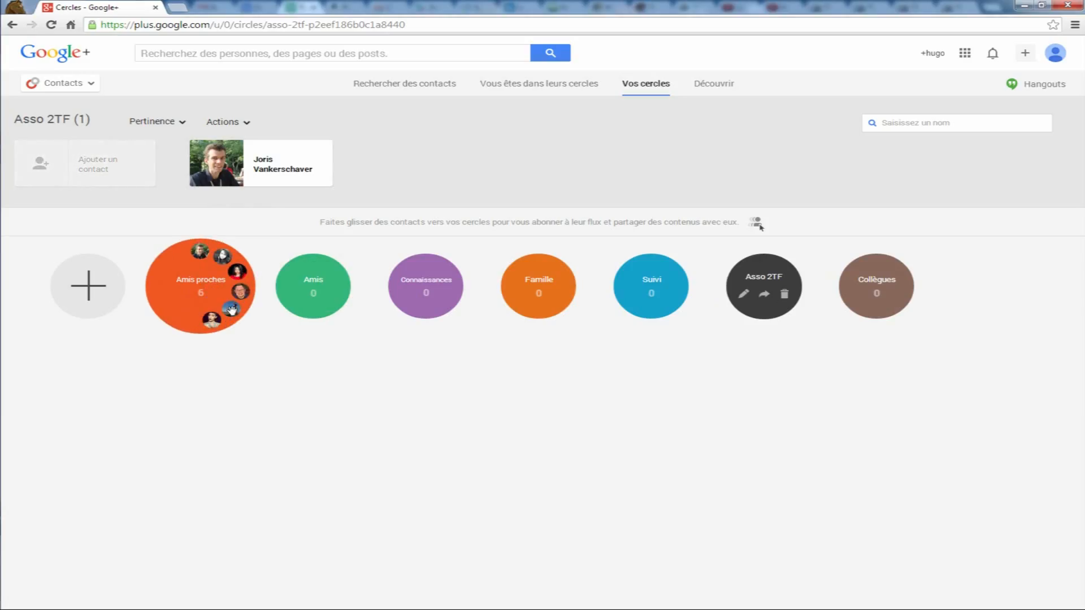
- Remove the first listed contact from the Amis proches circle and look at the circle's sharing options without sharing it
left_click(199, 287)
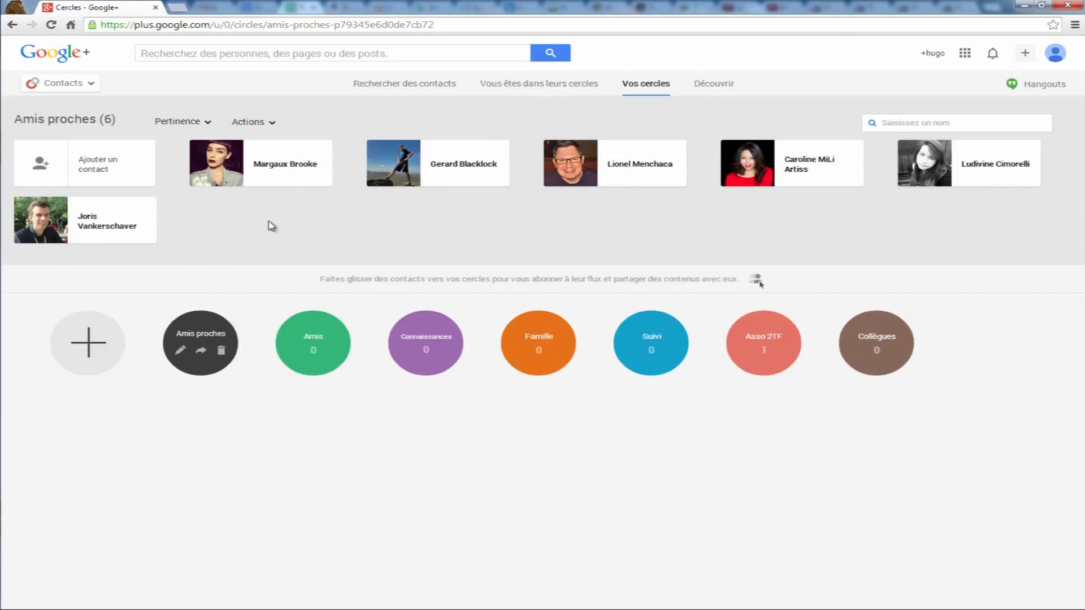
mouse_move(326, 150)
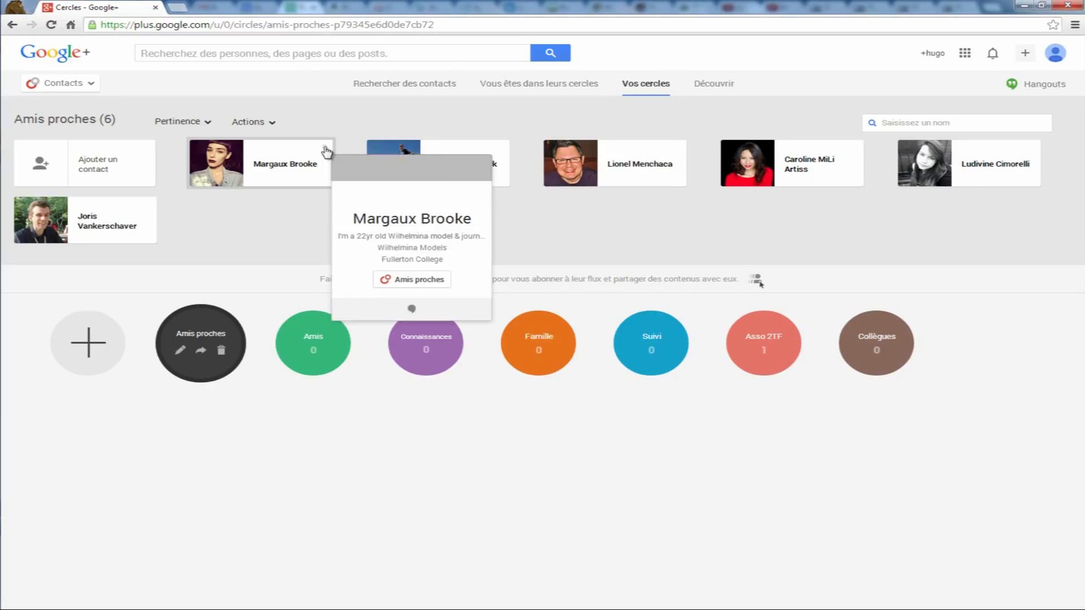
left_click(327, 149)
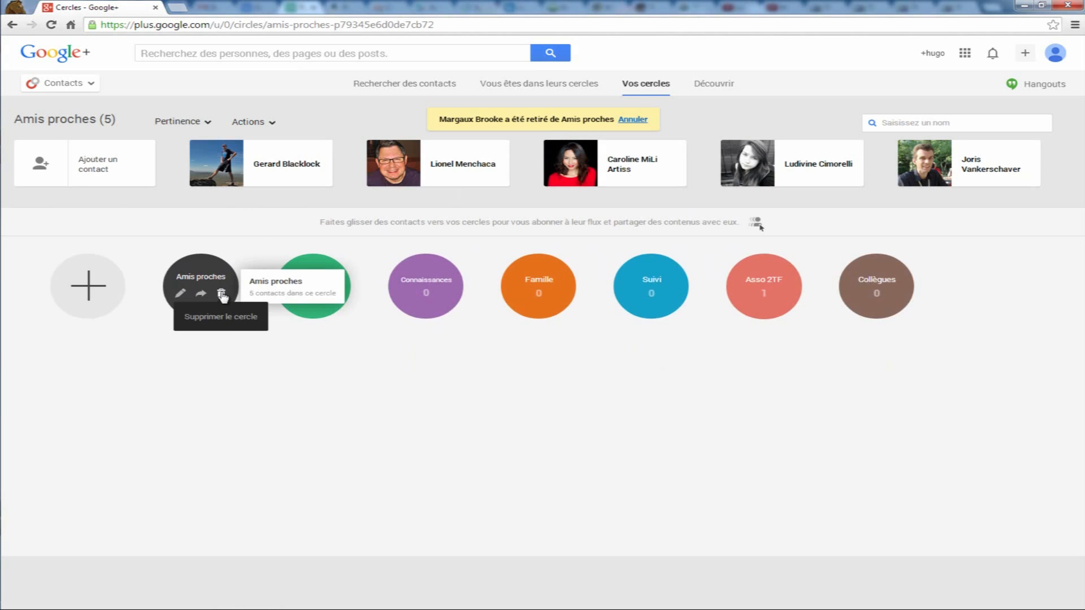
left_click(203, 295)
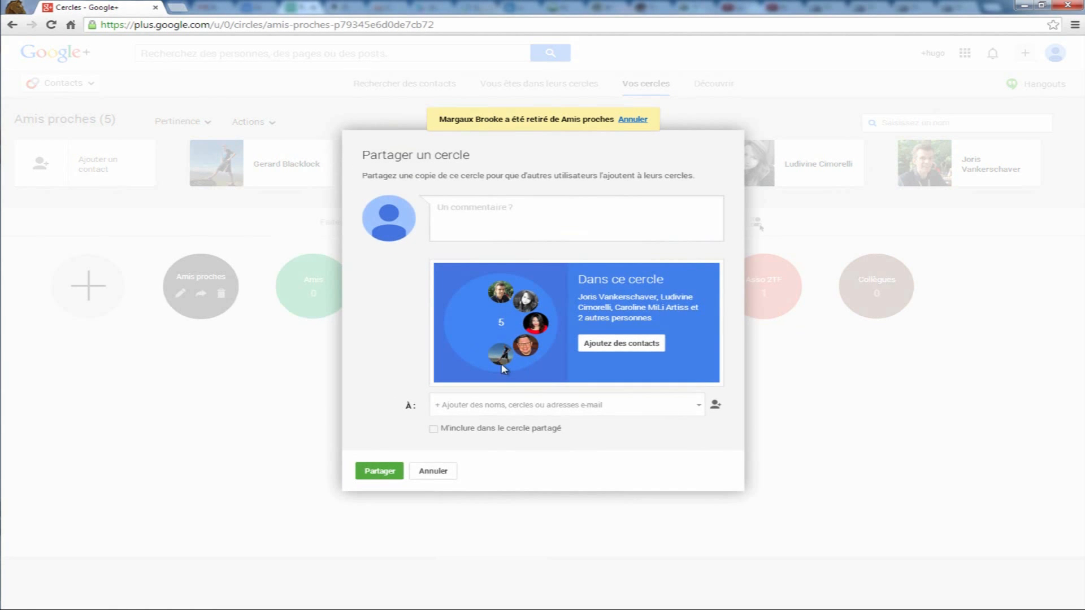
left_click(435, 472)
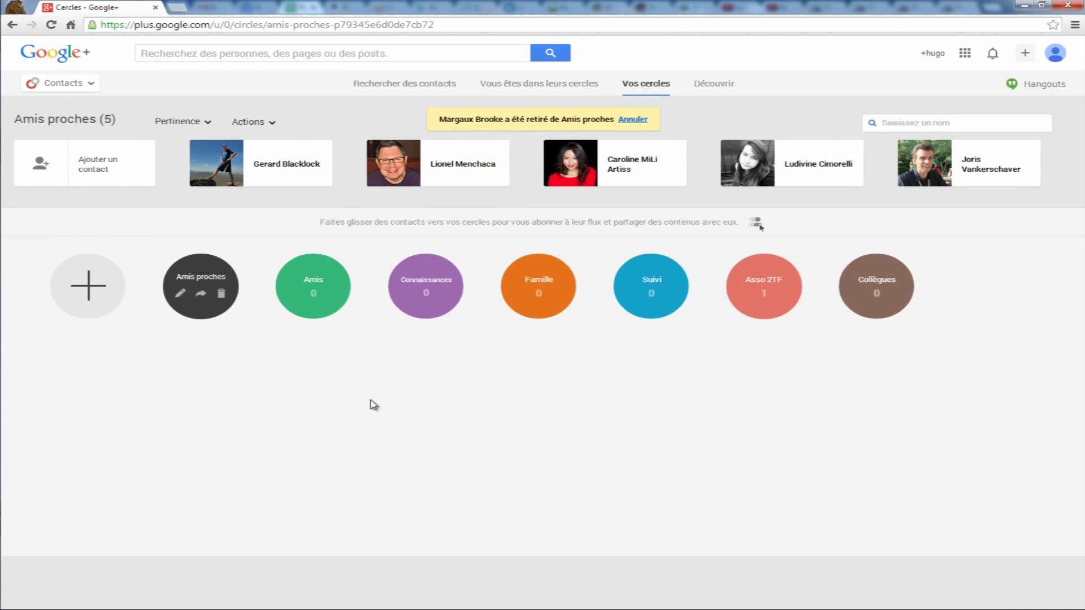
- Create an empty circle named "Photographes de talent"
left_click(90, 291)
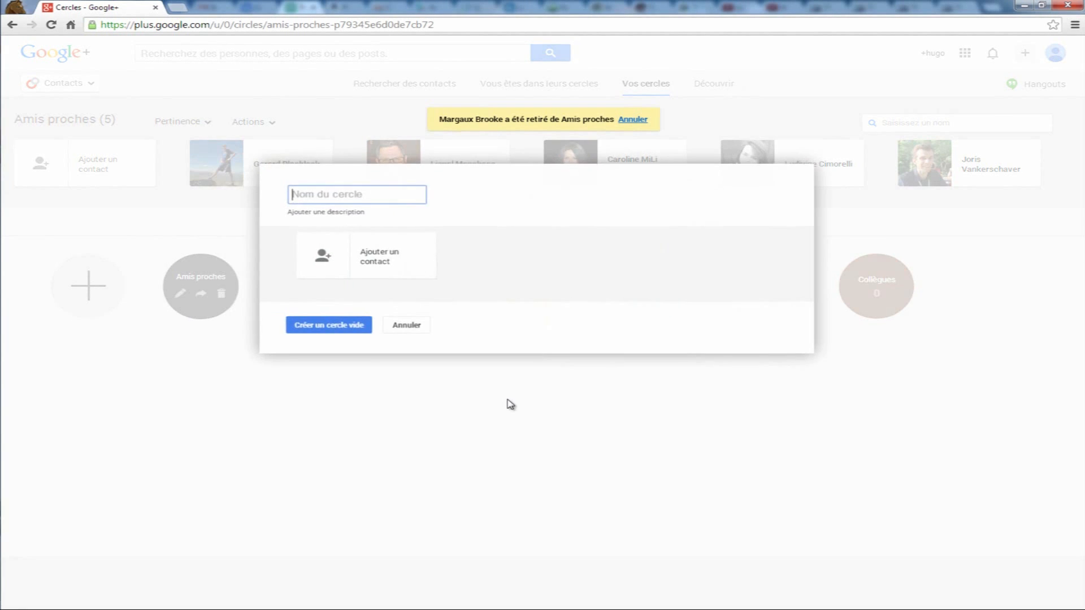
type("Photographes de talent")
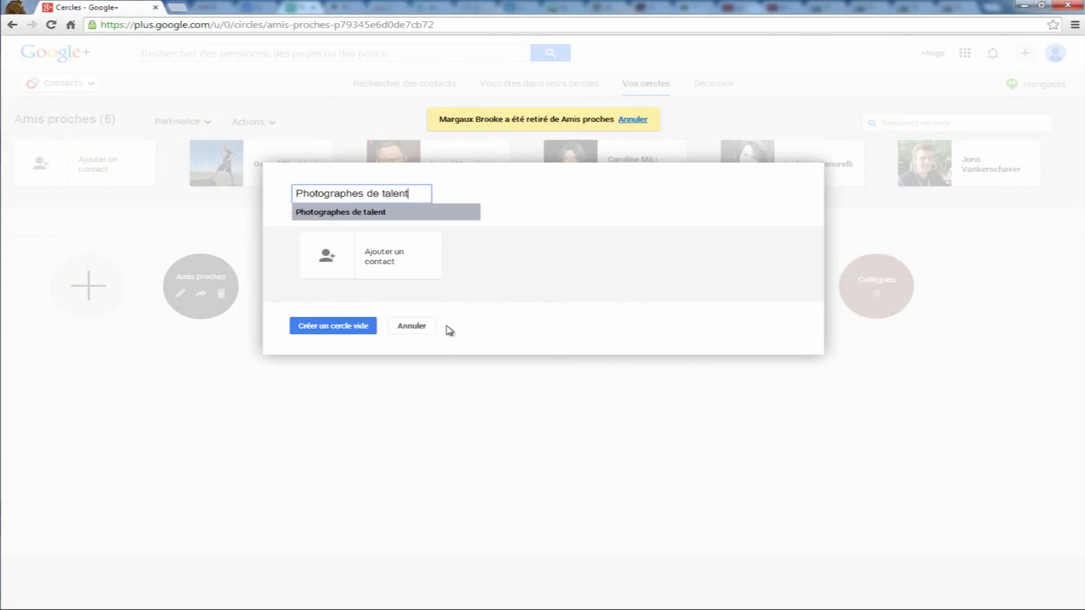
left_click(308, 326)
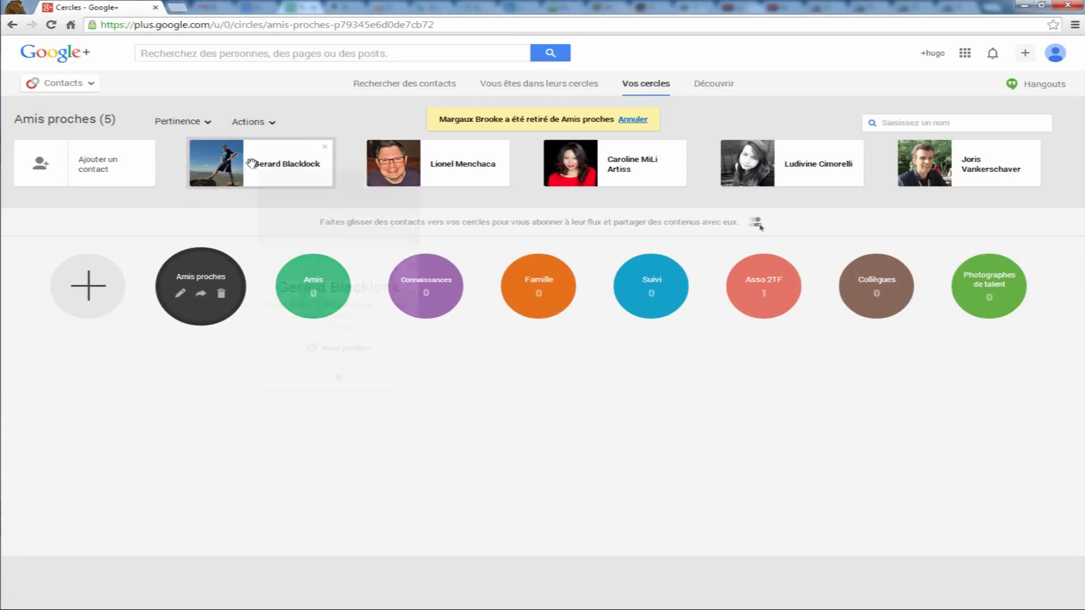
- Add the first listed Amis proches contact to the Photographes de talent circle, keeping the existing circle membership
mouse_move(251, 163)
left_click(342, 348)
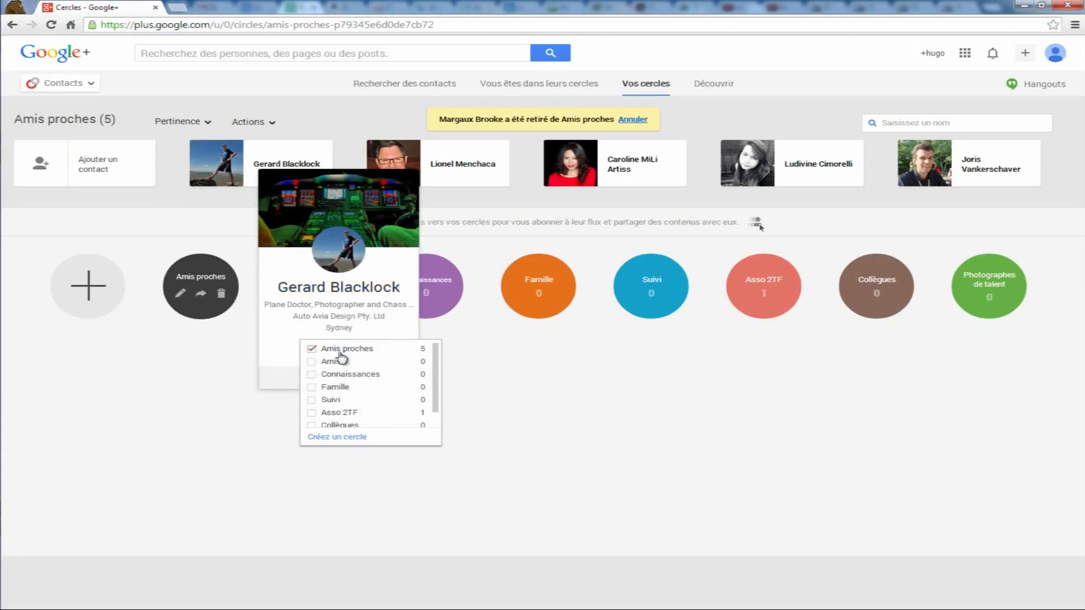
scroll(335, 387, "down", 1)
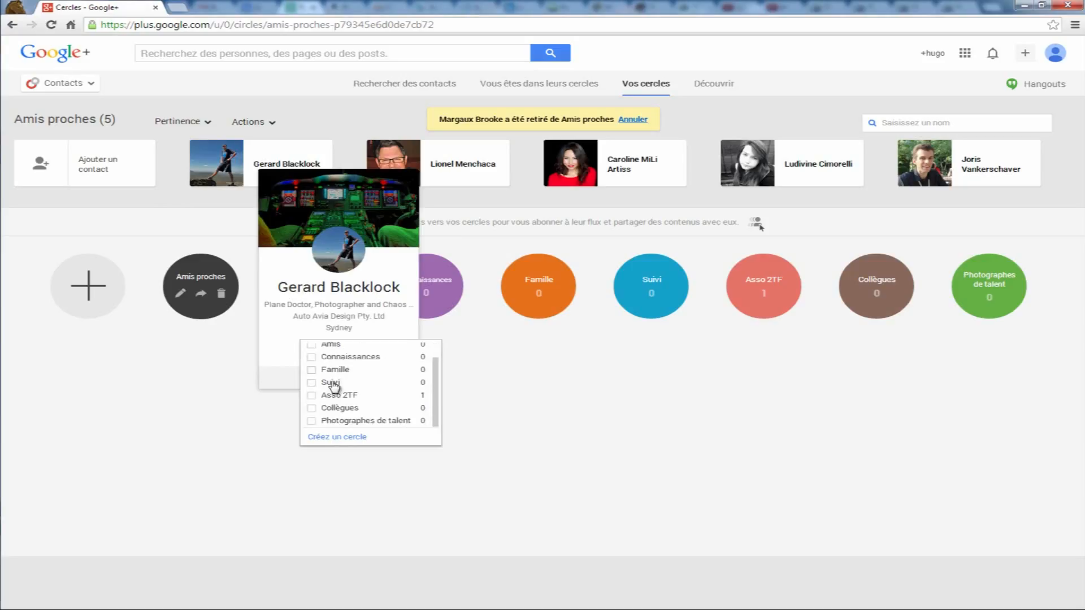
left_click(312, 420)
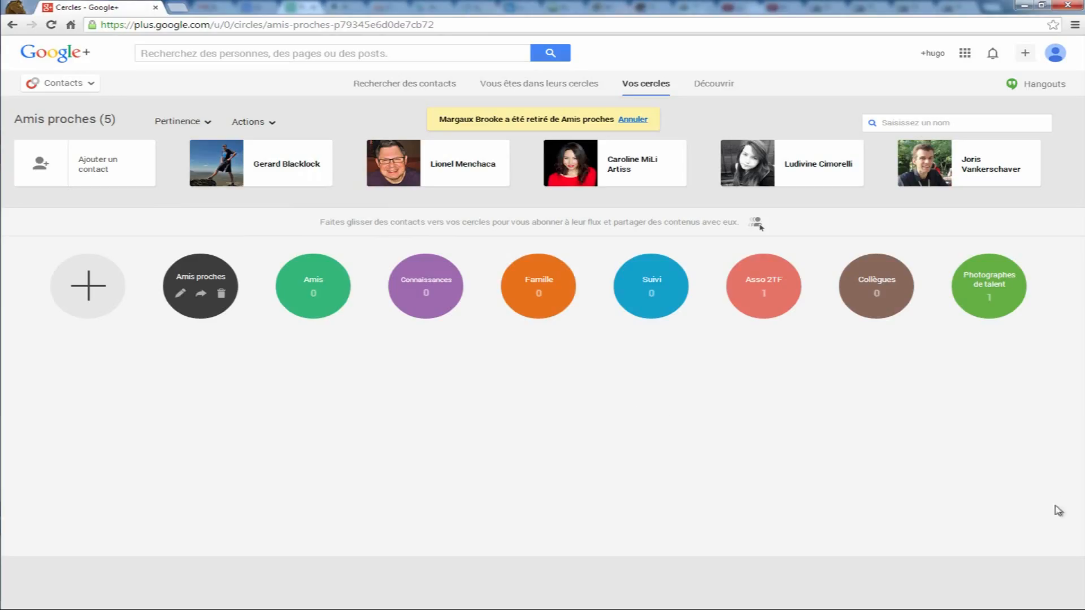
- Share the Photographes de talent circle with the Amis proches circle, without a comment or e-mail notification
mouse_move(999, 317)
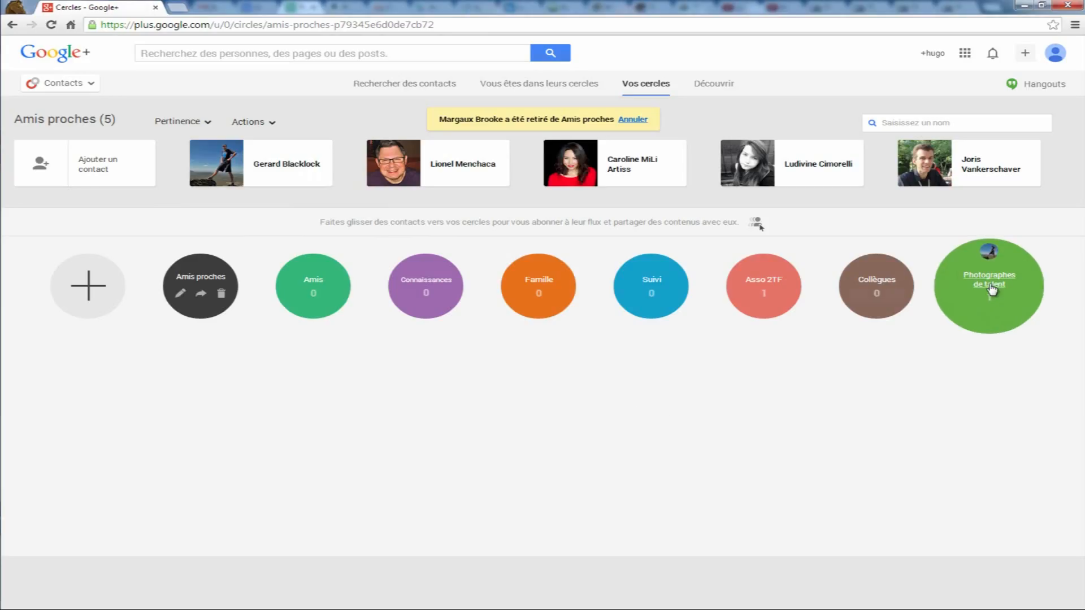
left_click(1000, 321)
left_click(990, 300)
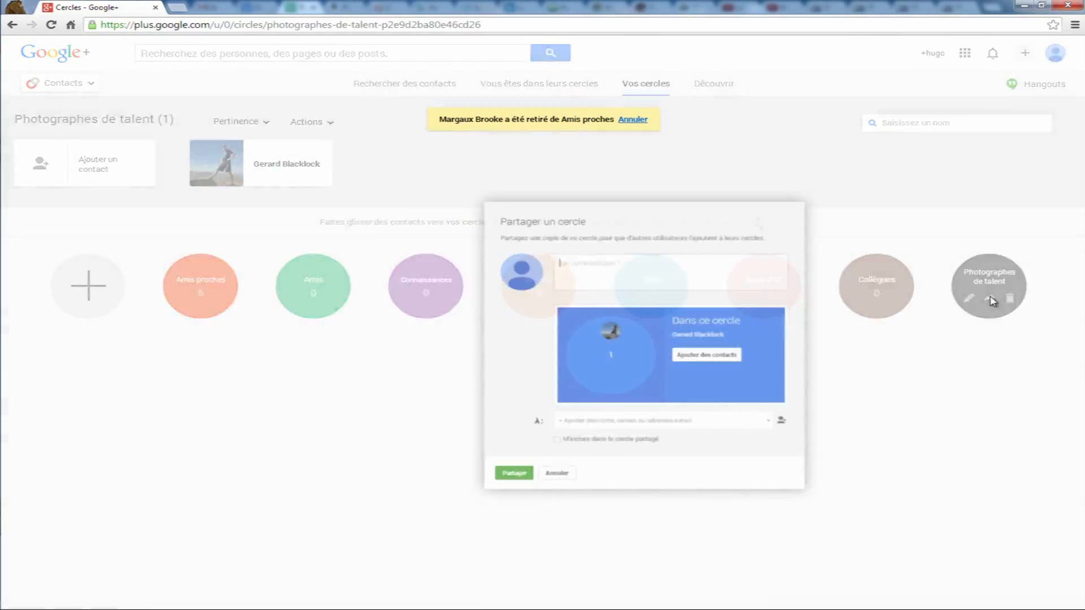
left_click(515, 406)
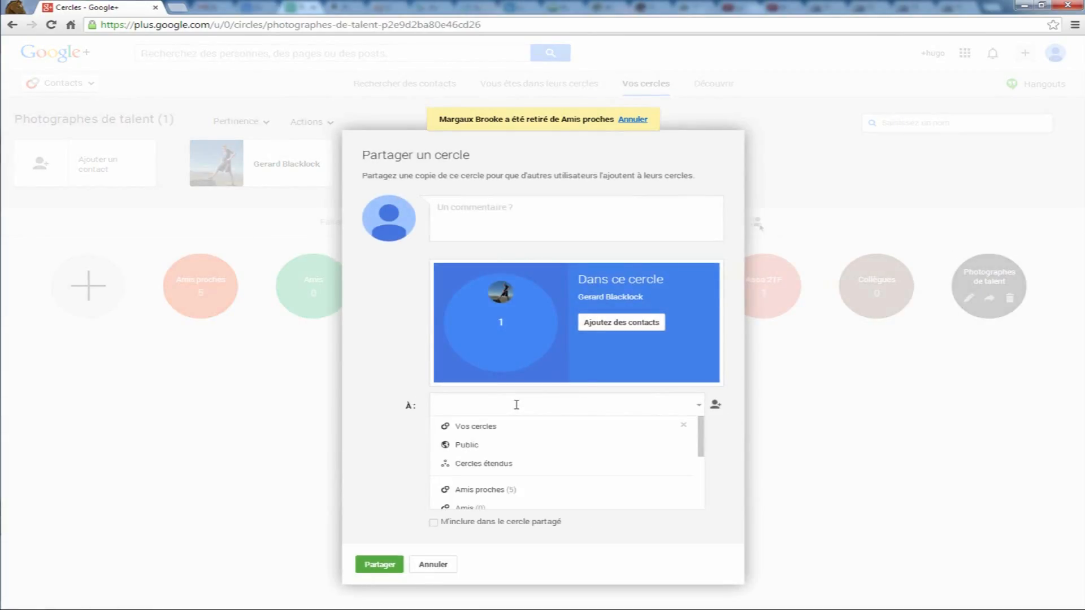
type("amis")
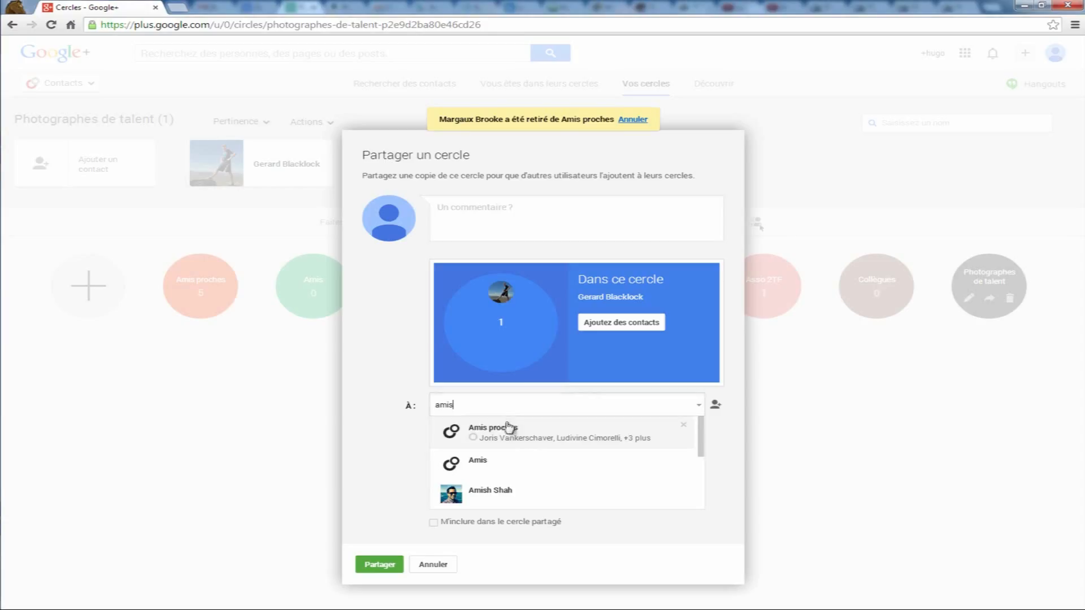
left_click(506, 430)
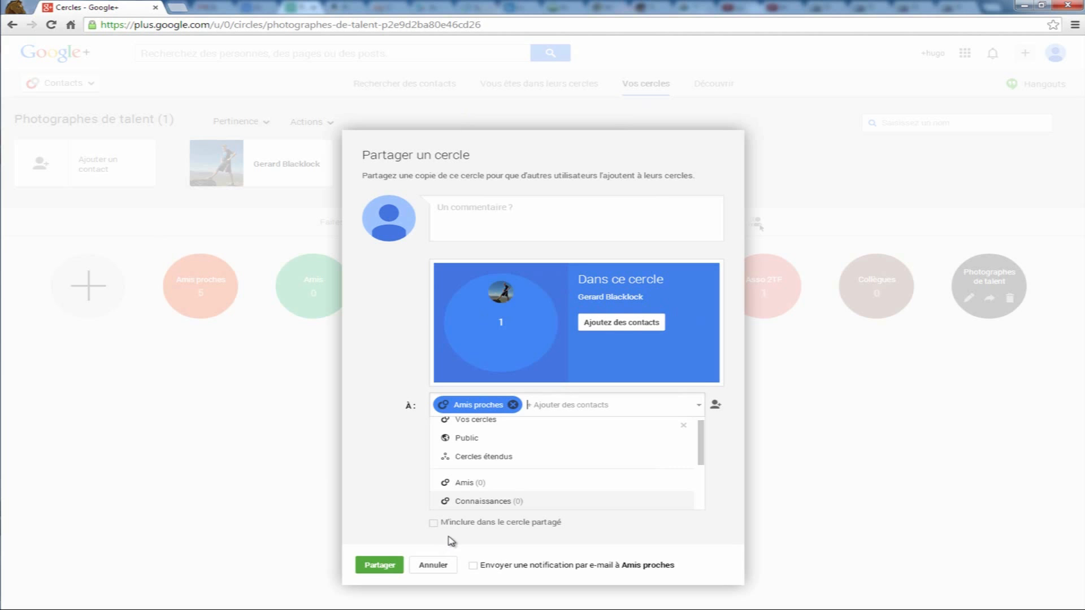
left_click(379, 566)
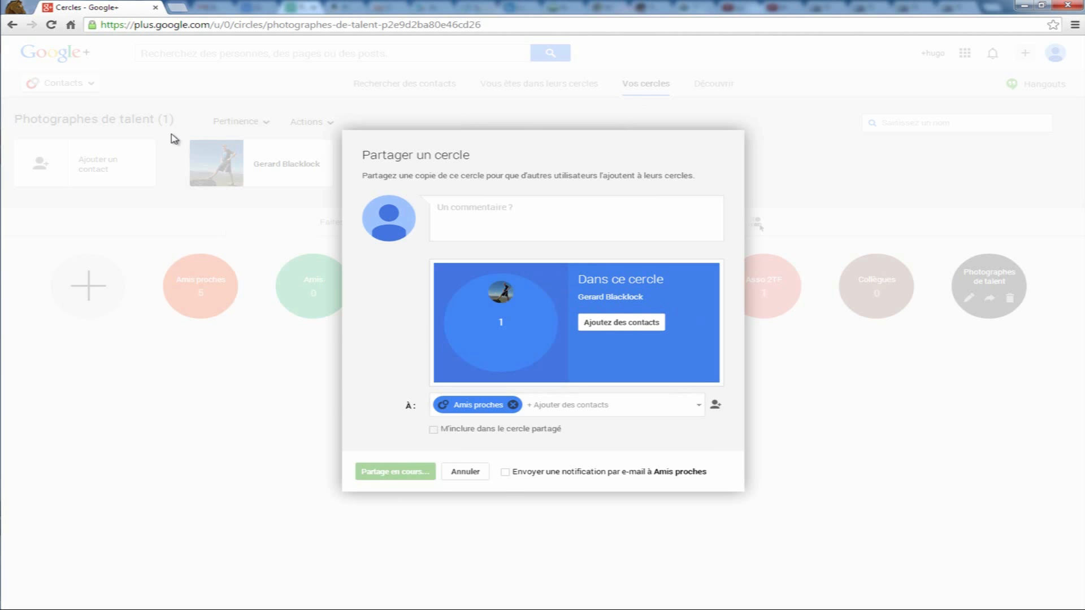
- Open the home feed and examine the shared circle post, its option for adding the contacts, and the posts below
left_click(62, 56)
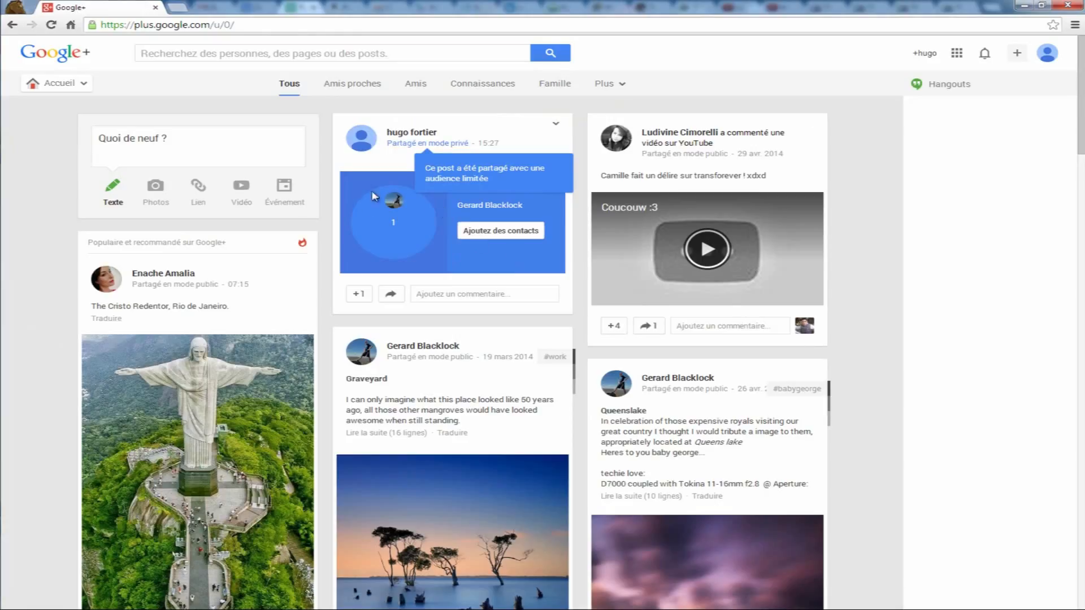
left_click(565, 160)
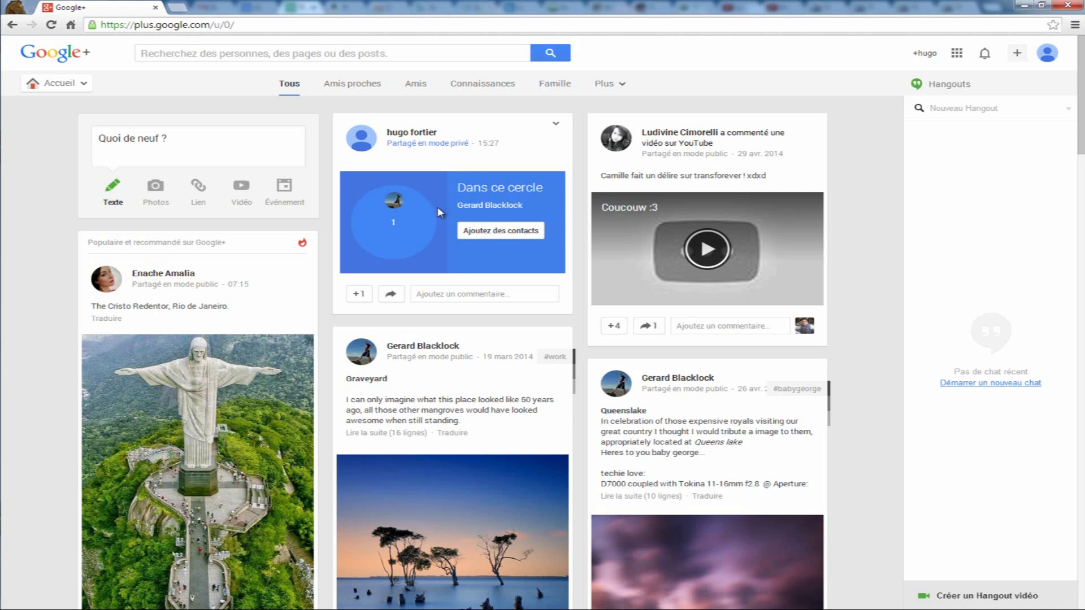
left_click(501, 231)
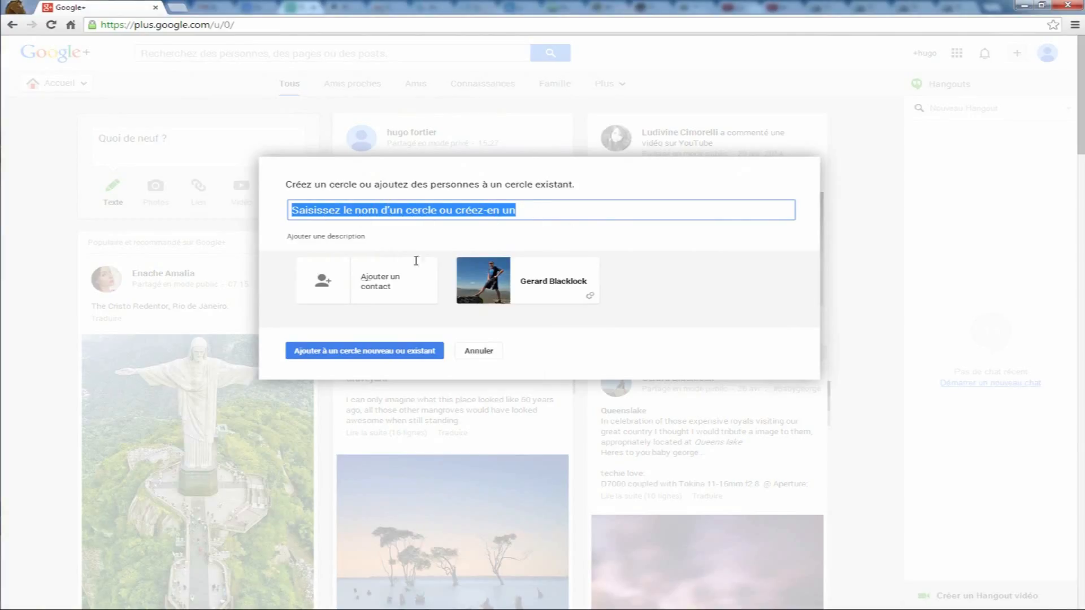
left_click(479, 352)
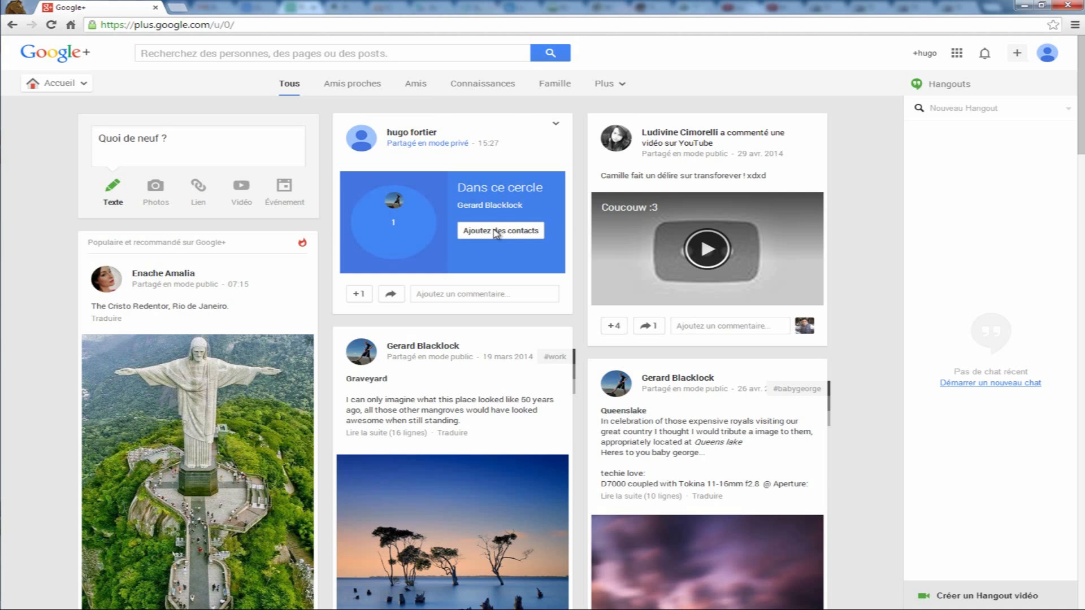
scroll(496, 234, "down", 3)
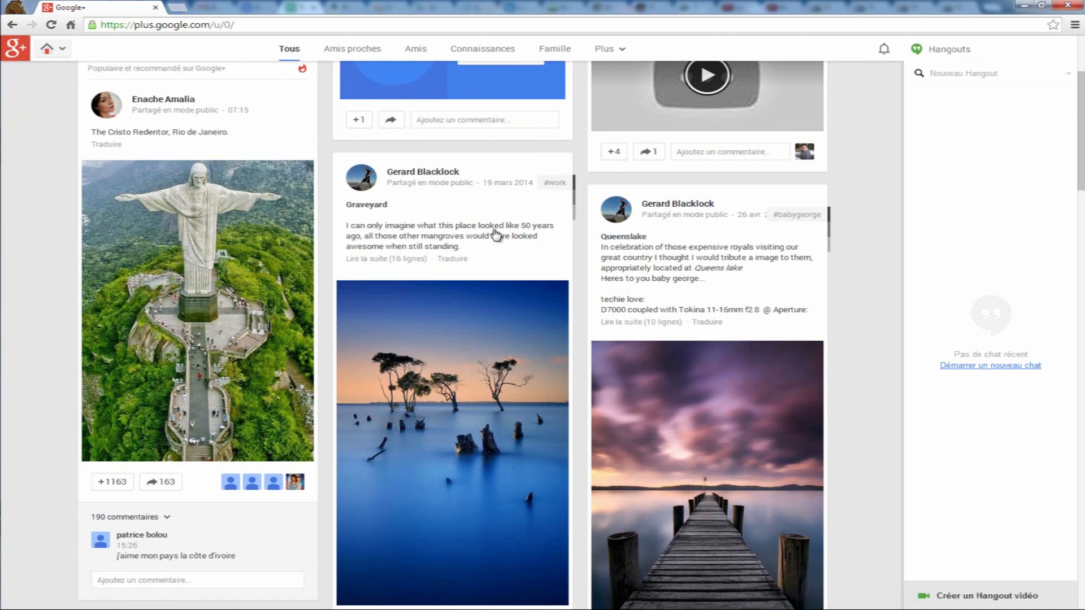
scroll(454, 410, "down", 3)
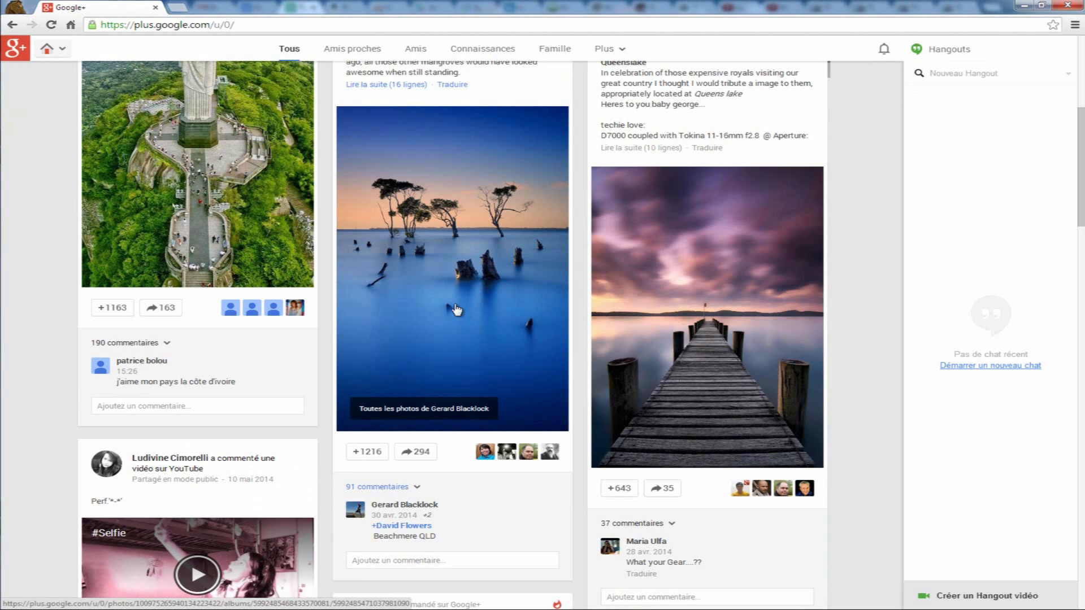
- Check who can see the shared circle post through its private-sharing details, and return to the post
scroll(478, 293, "up", 6)
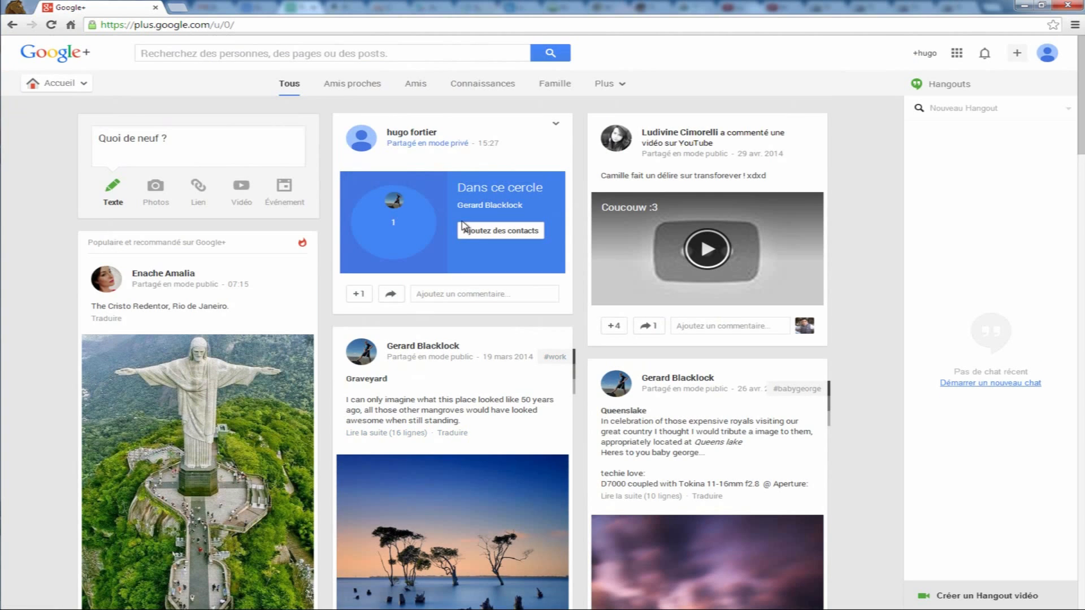
left_click(426, 149)
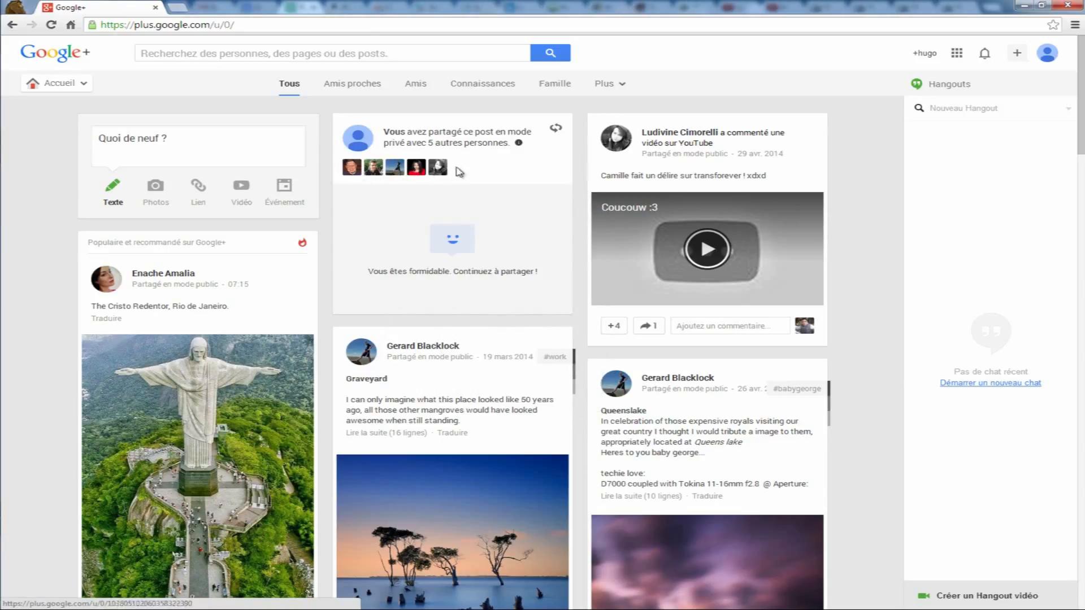
mouse_move(359, 169)
left_click(555, 134)
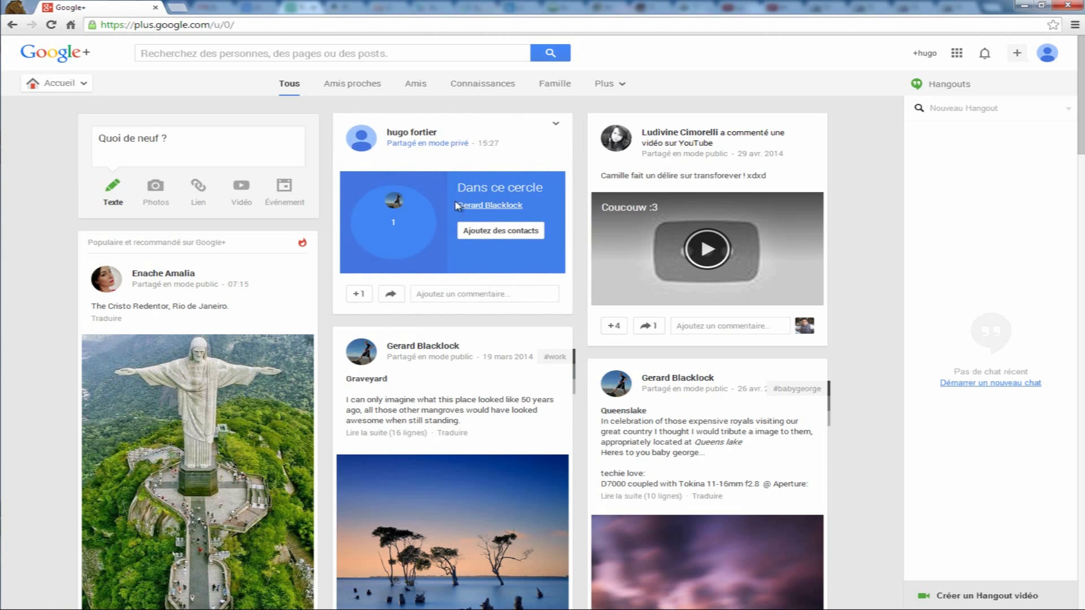
- Open your own circles page and add the first listed contact to the Connaissances circle, keeping the Amis proches membership
mouse_move(76, 89)
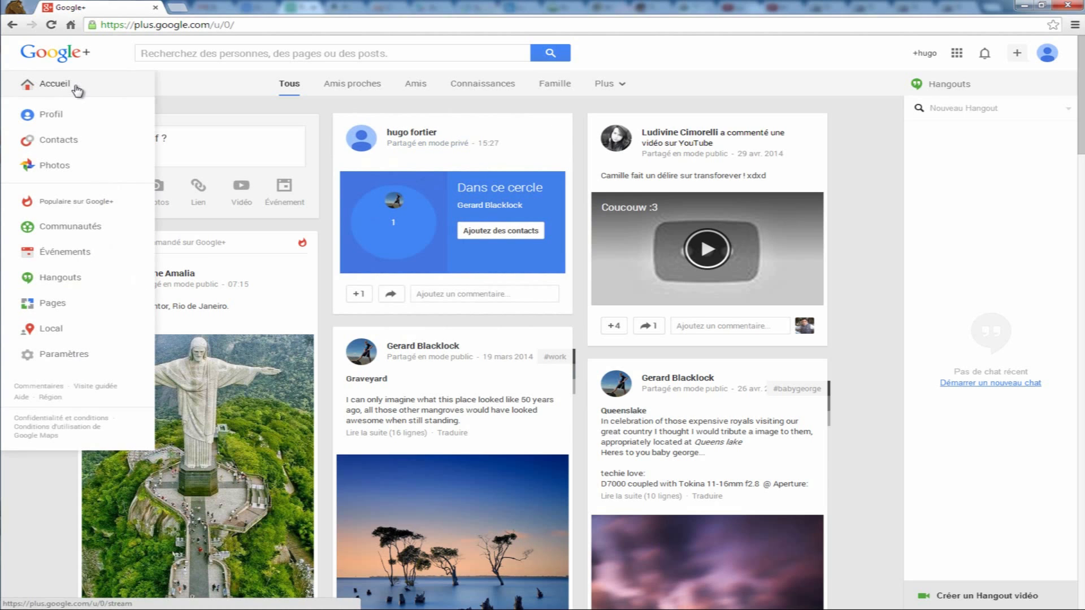
left_click(61, 140)
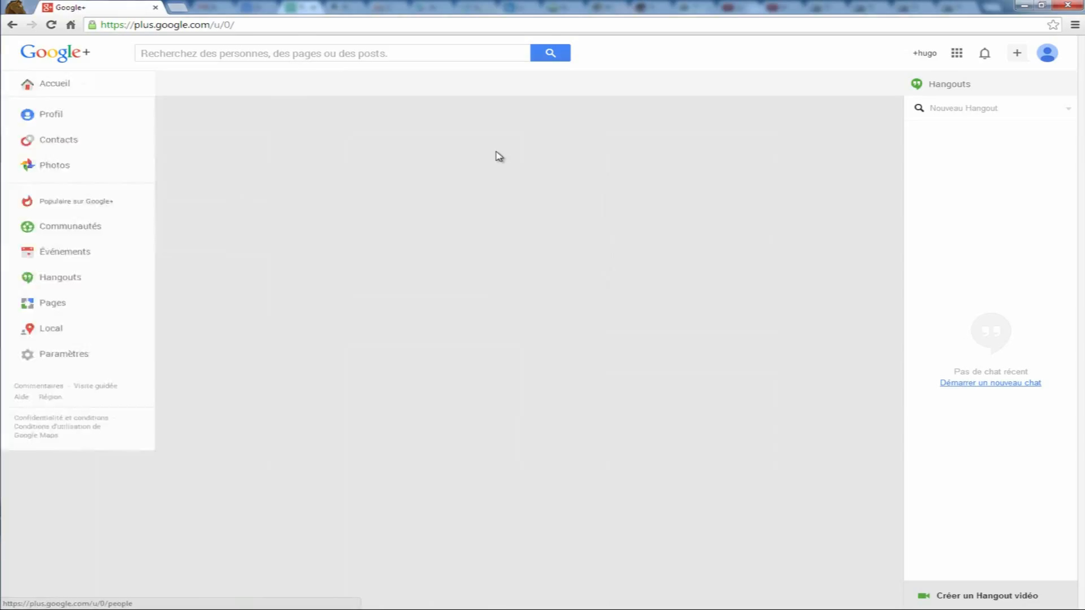
left_click(637, 85)
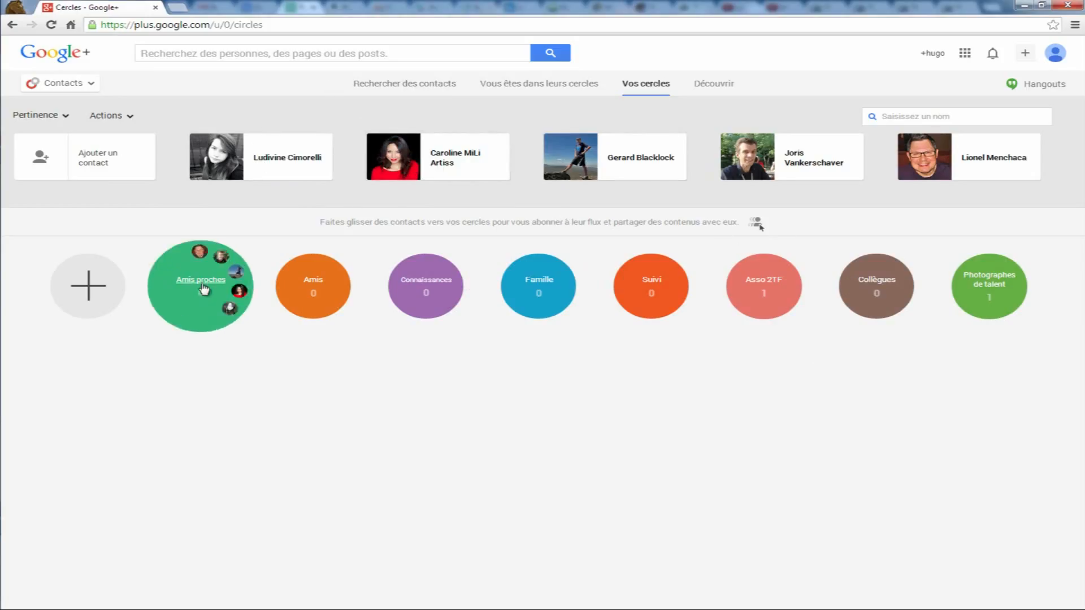
left_click_drag(318, 140, 427, 282)
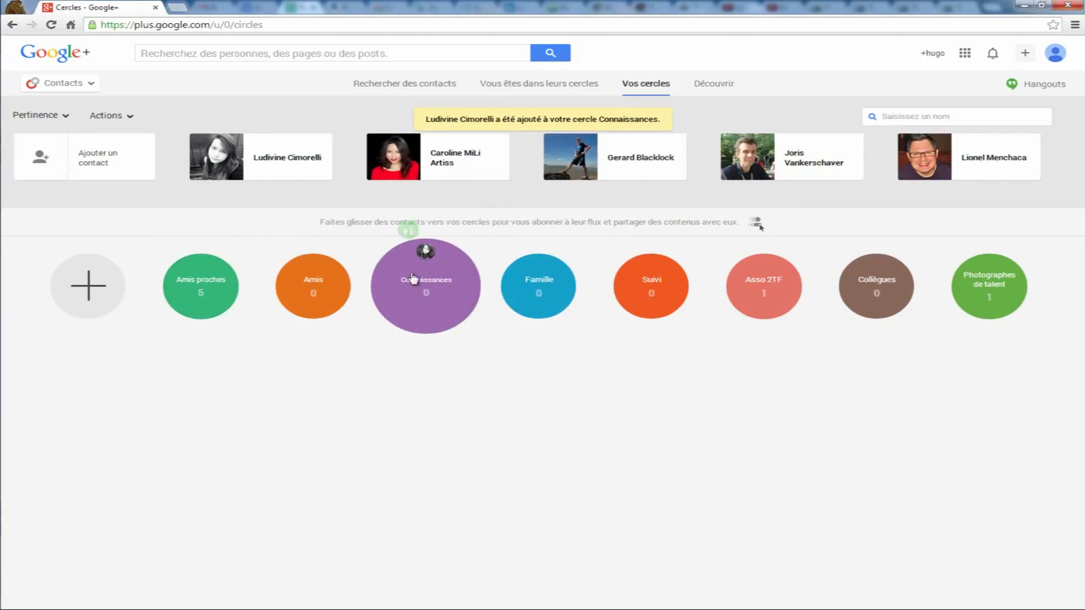
- Examine the circle memberships of the first listed contact and the other circles available for that person
mouse_move(330, 149)
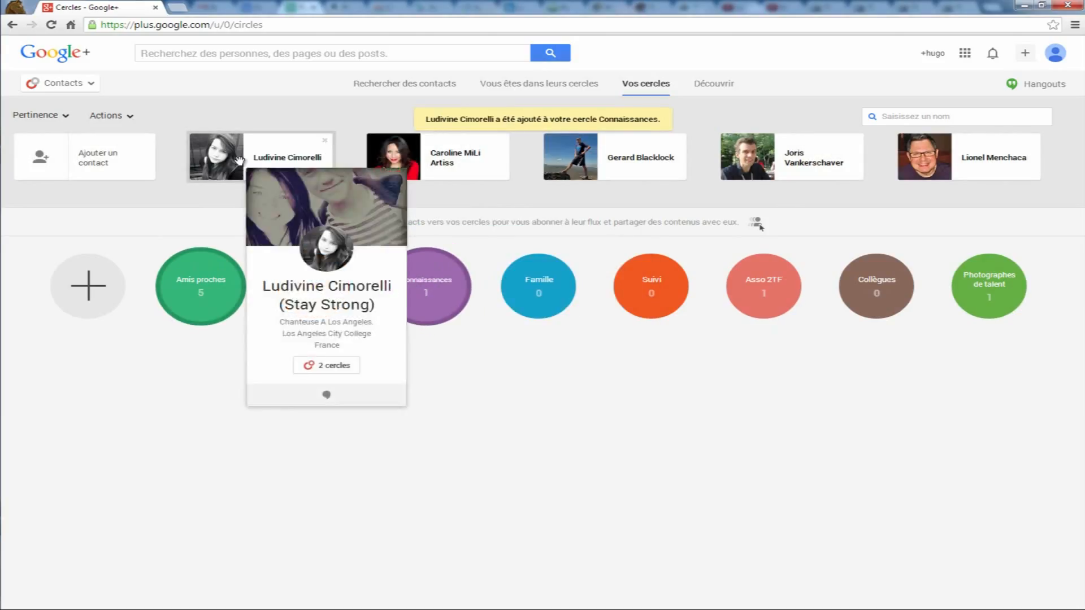
mouse_move(328, 366)
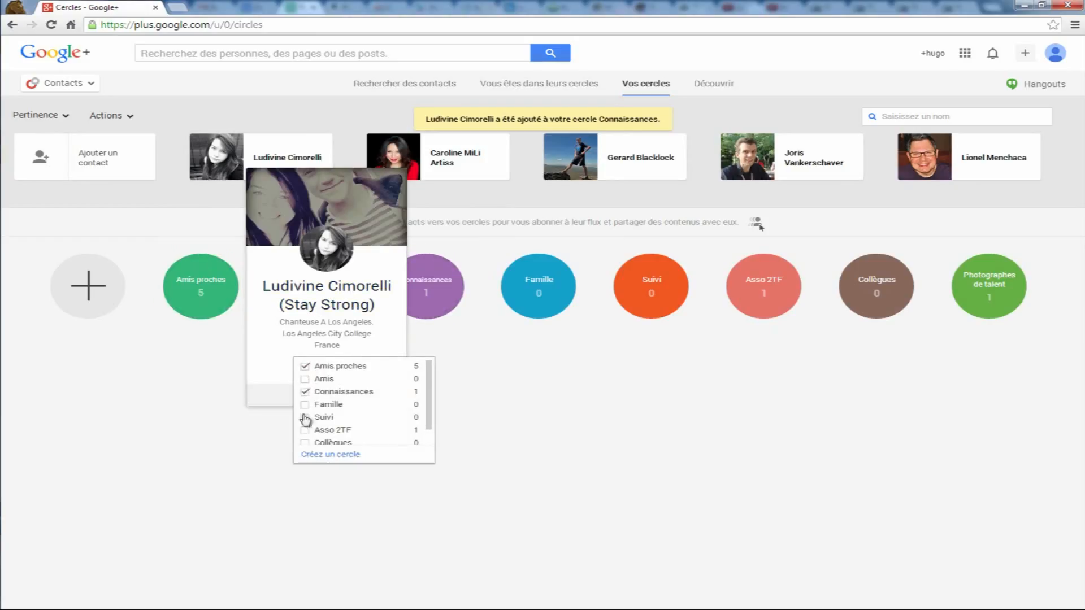
scroll(305, 427, "down", 1)
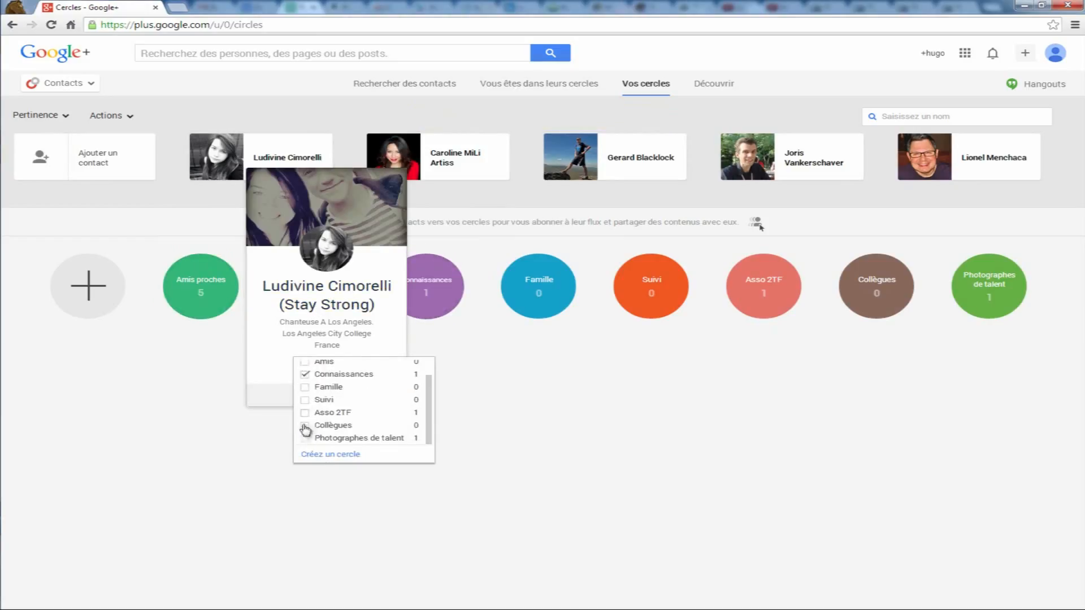
scroll(302, 403, "up", 1)
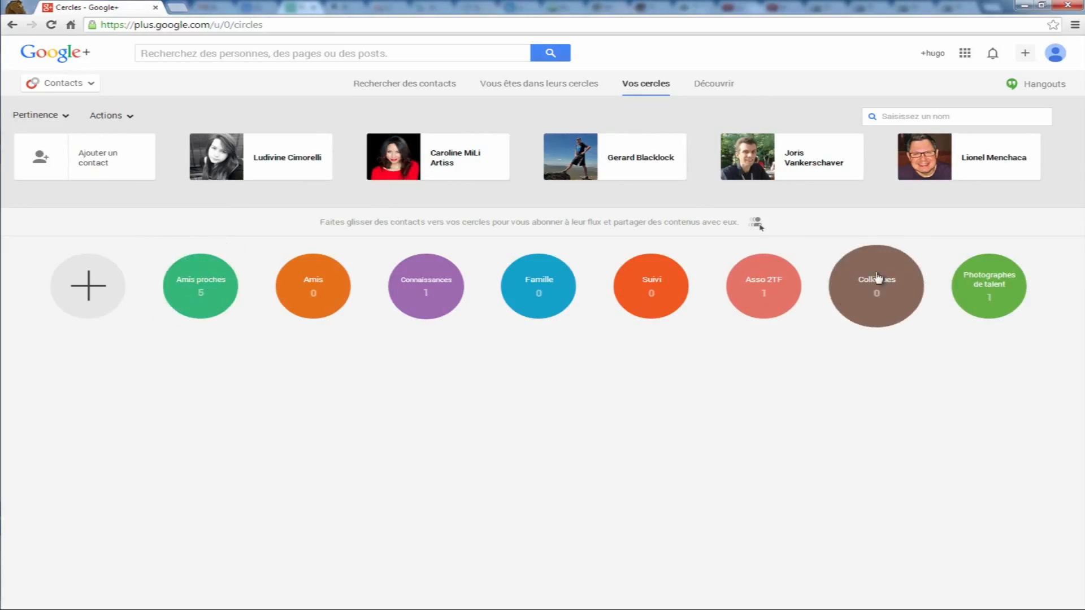
mouse_move(874, 285)
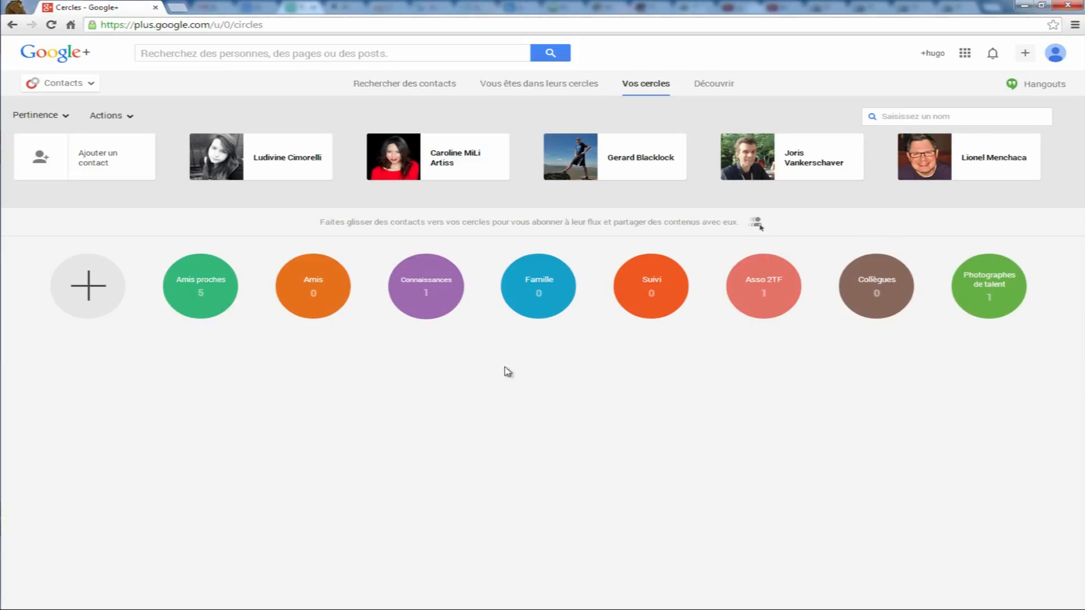
left_click(74, 86)
left_click_drag(322, 293, 423, 289)
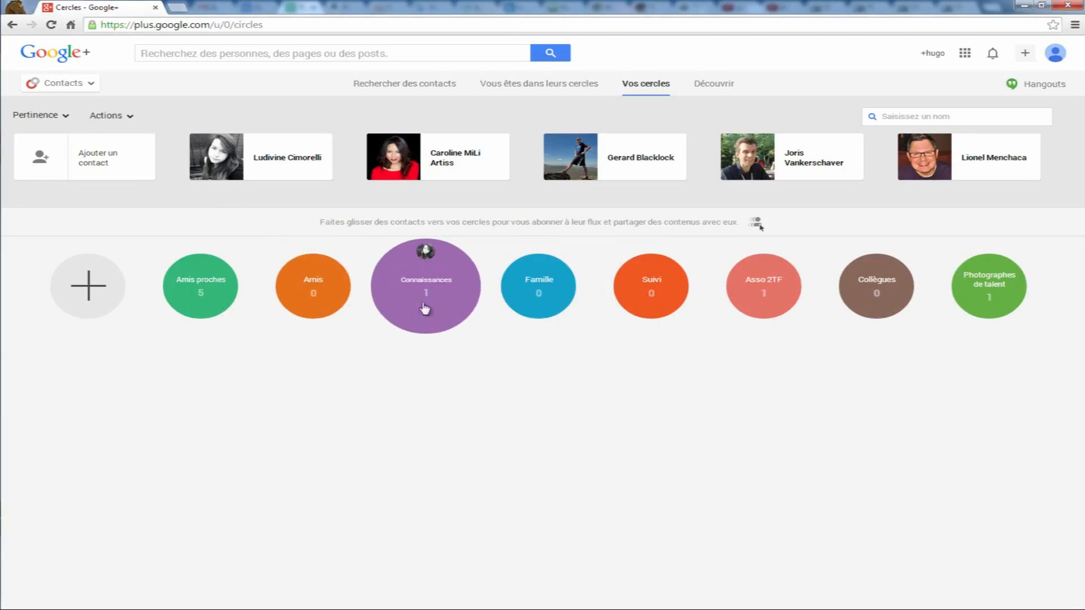
mouse_move(430, 310)
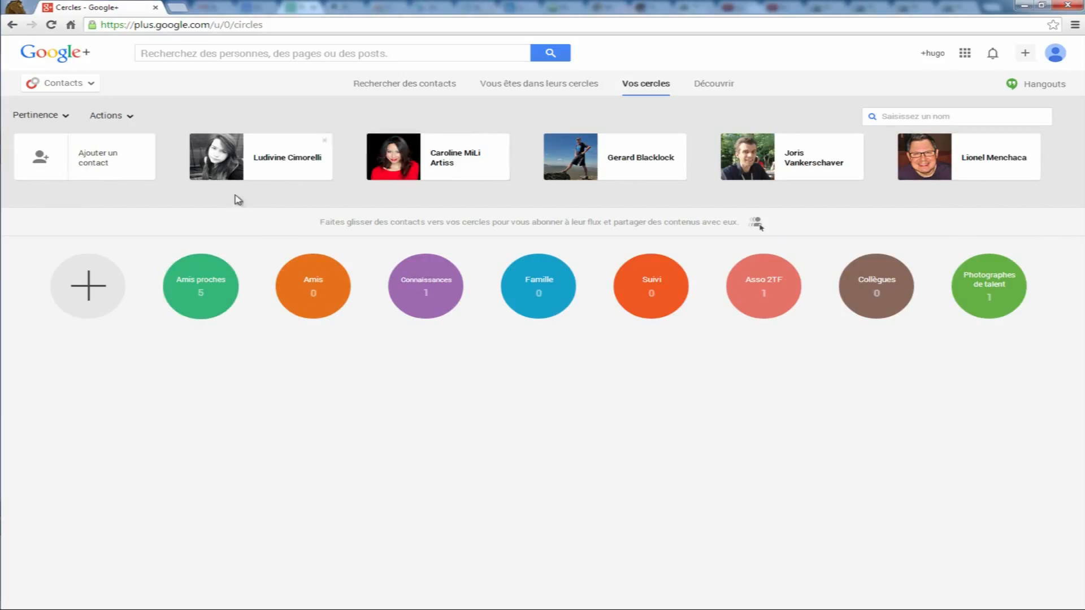
- Increase the display size of the circles and reduce it again
left_click(135, 116)
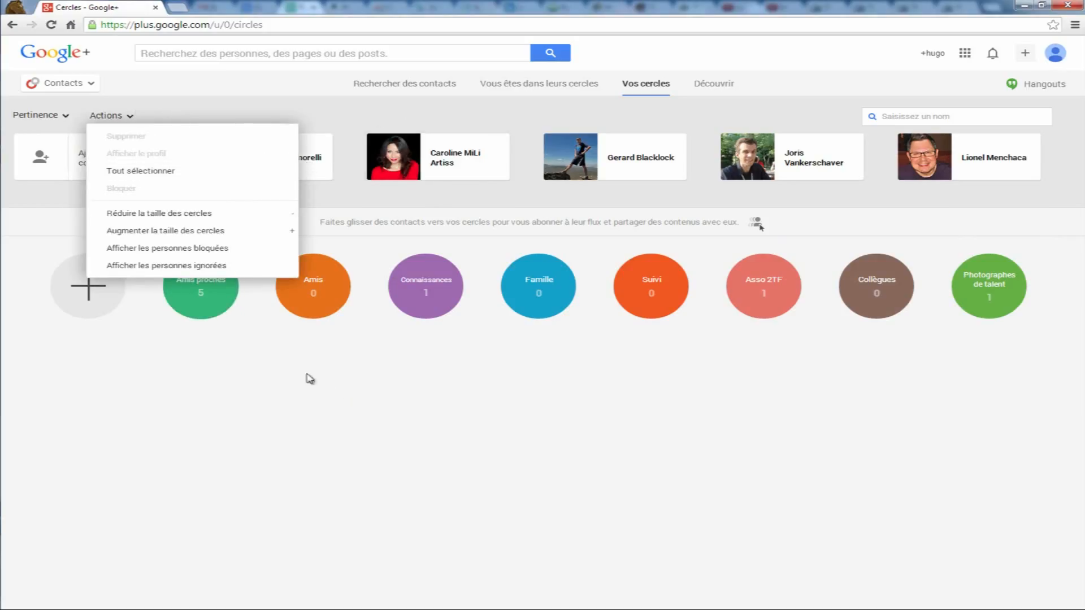
left_click(196, 232)
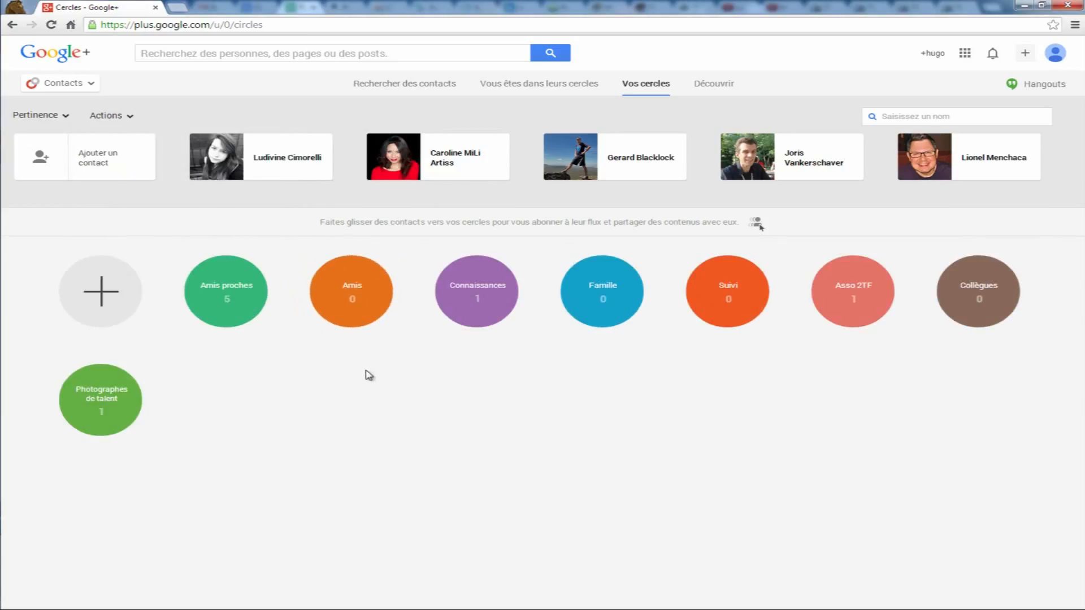
left_click(110, 116)
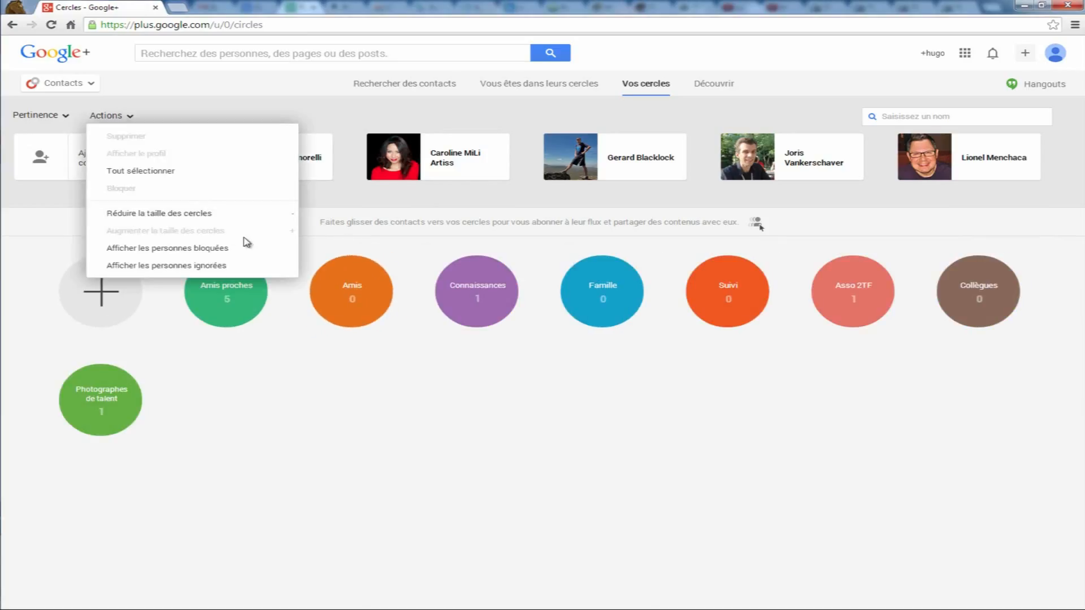
left_click(264, 212)
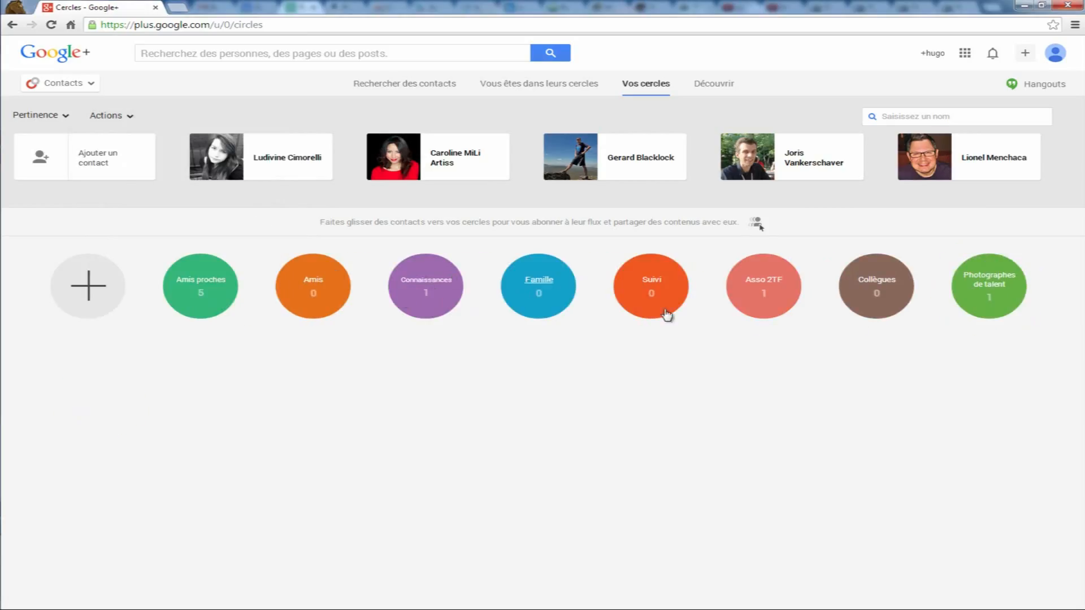
- Select all contacts and reduce the display size of the circles by one level
left_click(130, 116)
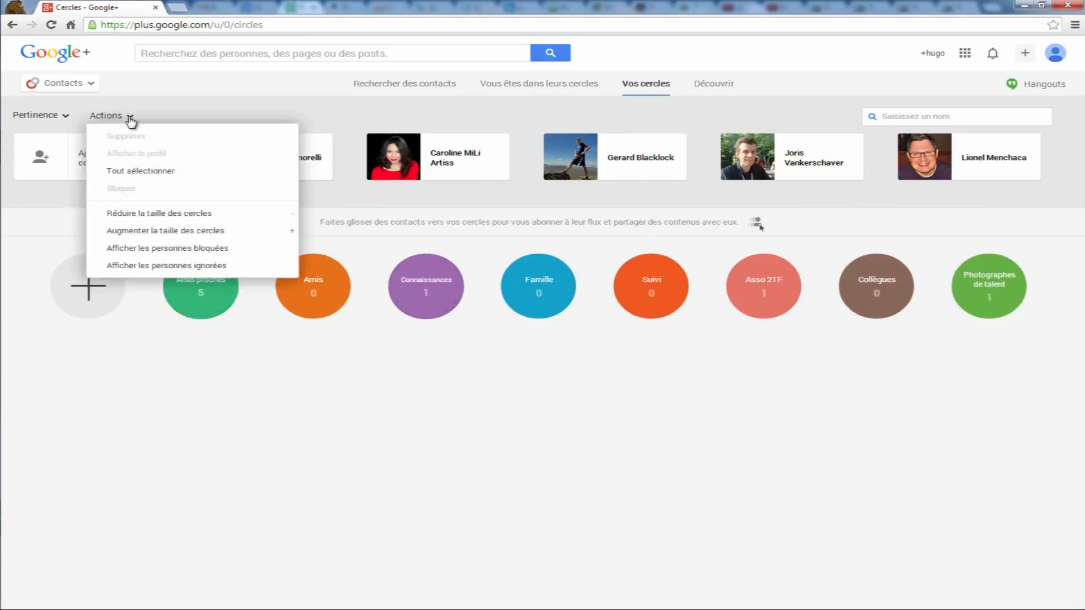
left_click(150, 171)
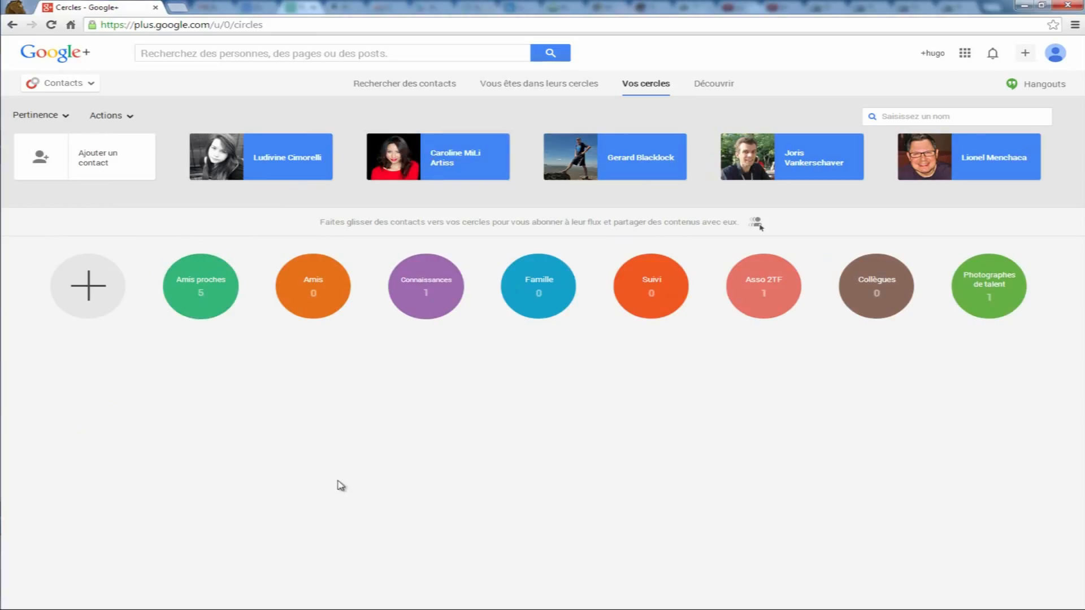
left_click(124, 116)
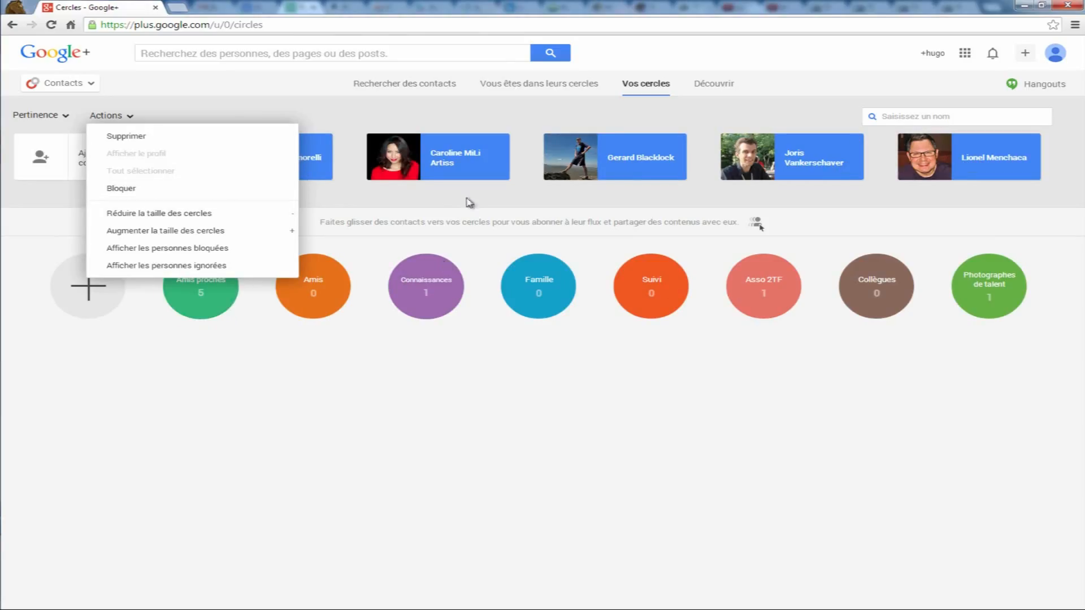
left_click(244, 219)
- Review the list of blocked people and the list of ignored people, closing each one
left_click(120, 119)
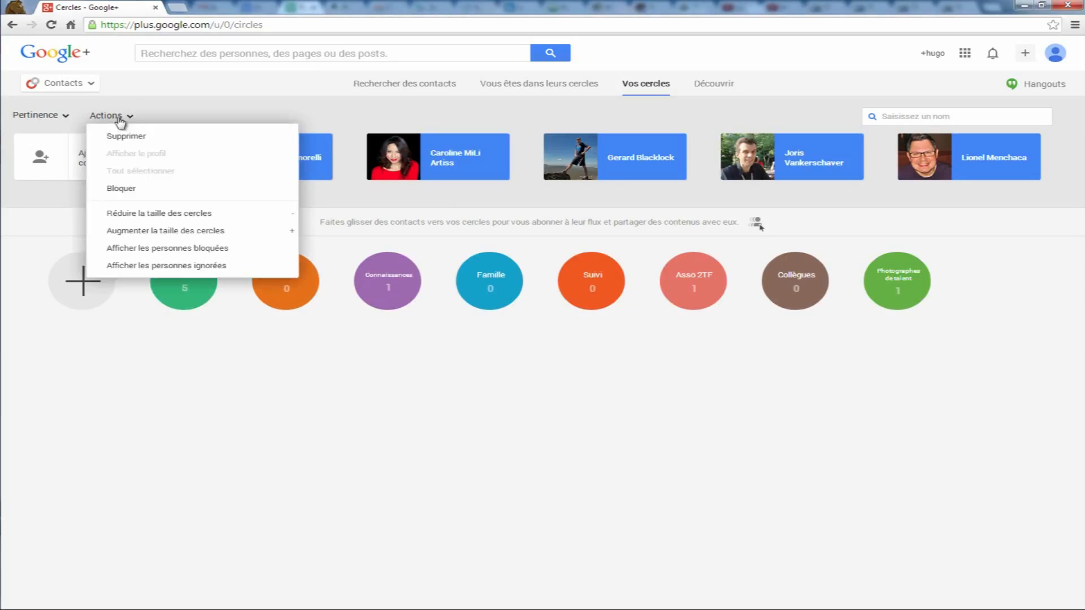
left_click(213, 255)
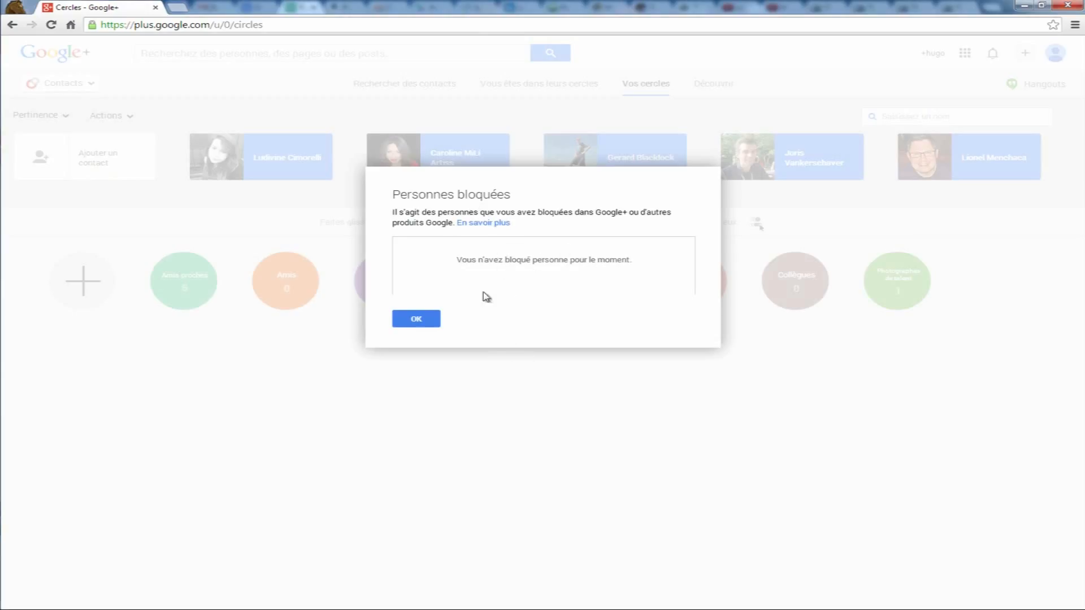
left_click(399, 325)
left_click(119, 116)
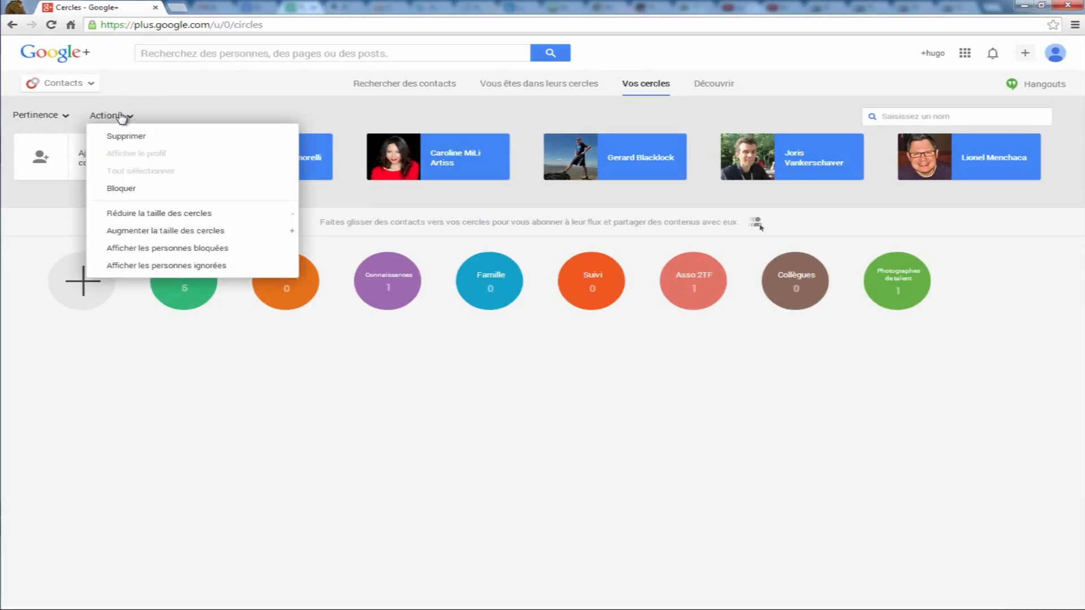
left_click(175, 266)
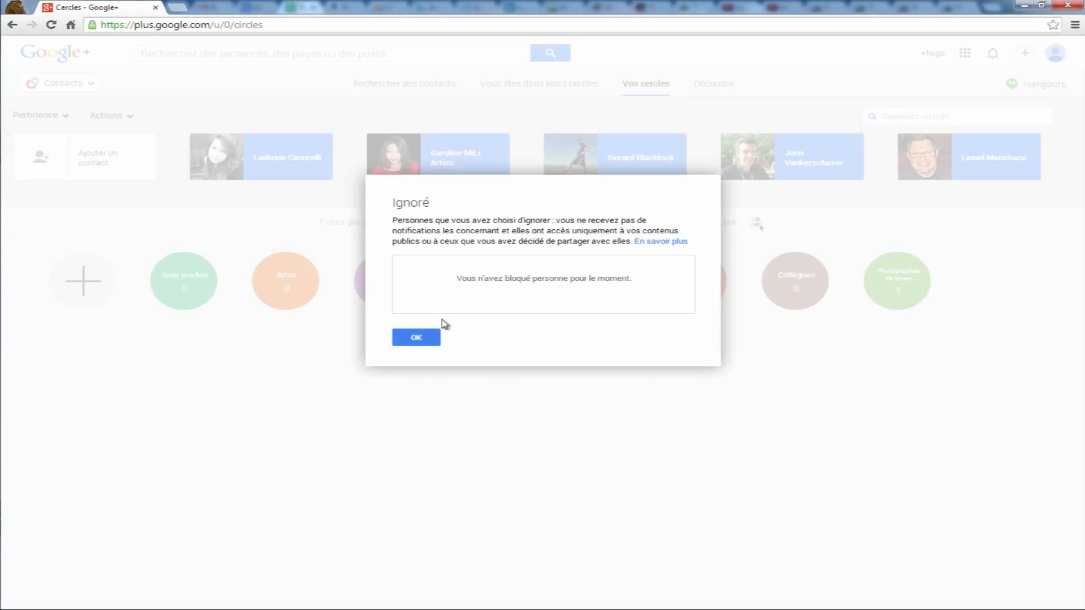
left_click(413, 341)
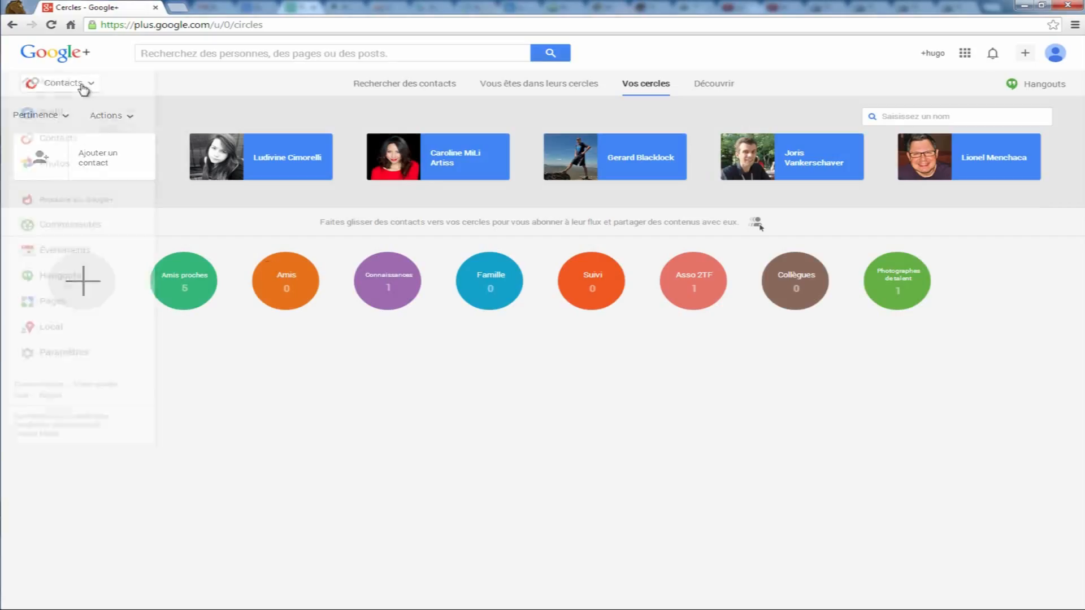
- Look over the contact sorting options and the actions for the selection, and deselect all contacts
left_click(54, 115)
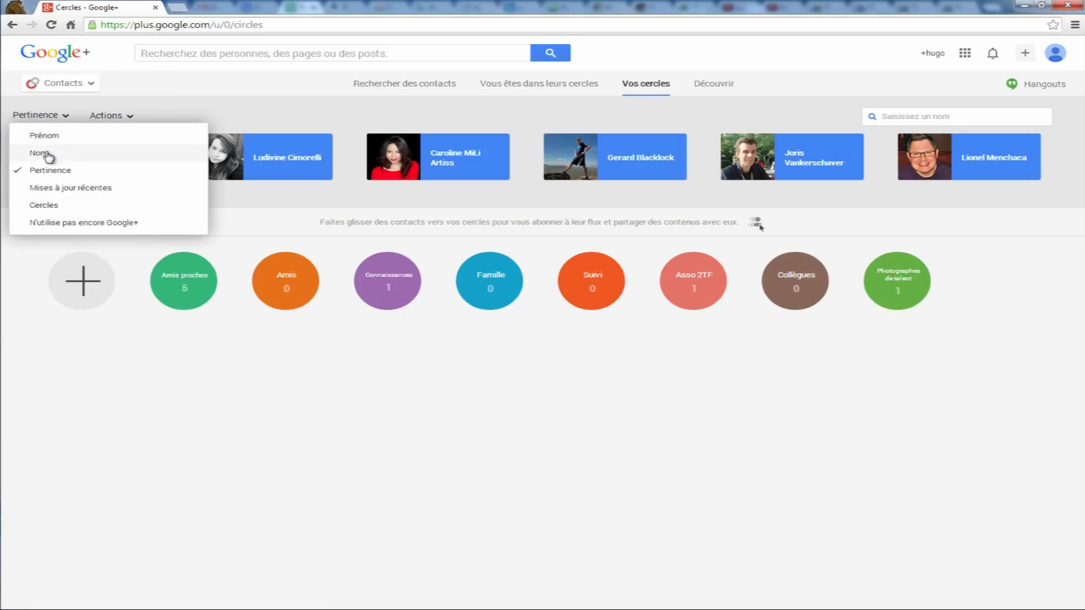
left_click(136, 116)
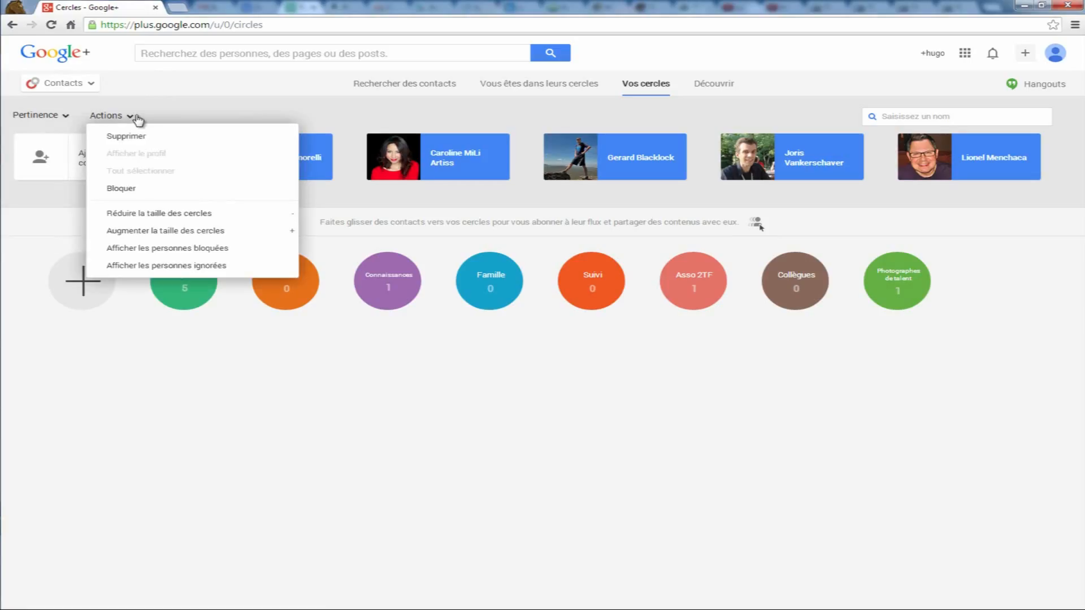
left_click(275, 110)
left_click(276, 109)
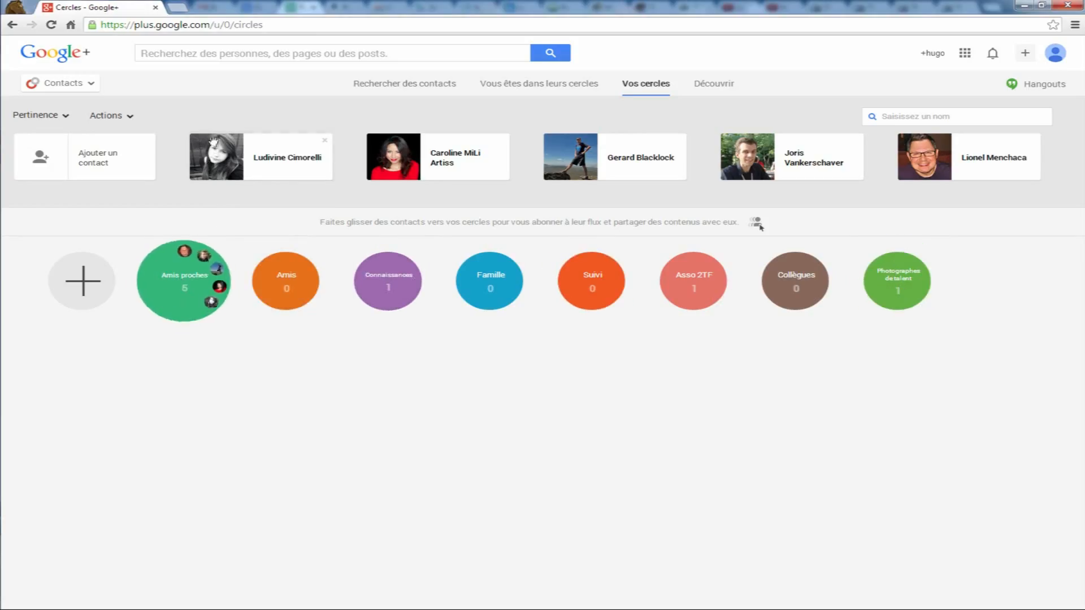
- Return to the home feed and start a new post with the text "blabla"
mouse_move(64, 84)
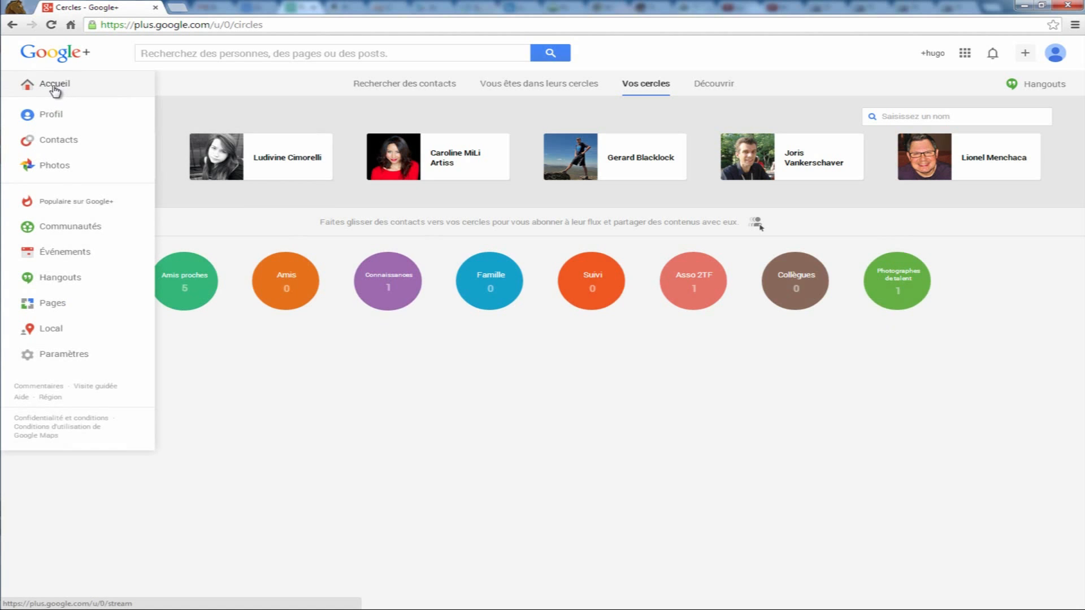
left_click(107, 139)
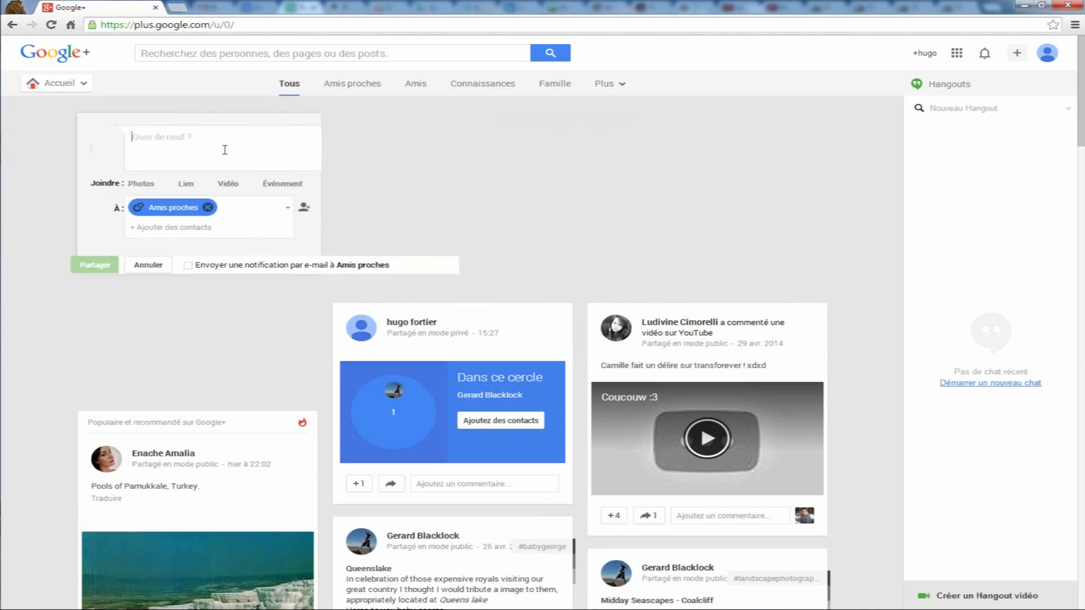
type("blabla")
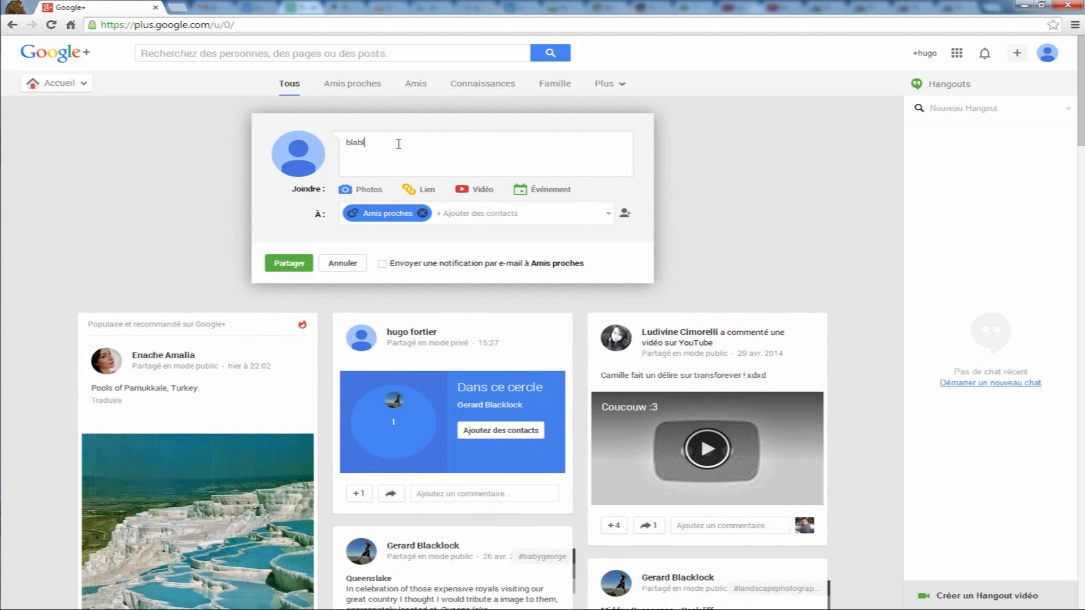
- Add the first person suggested for a partial first name to the post's recipients, and remove the Amis proches circle
left_click(486, 215)
type("+")
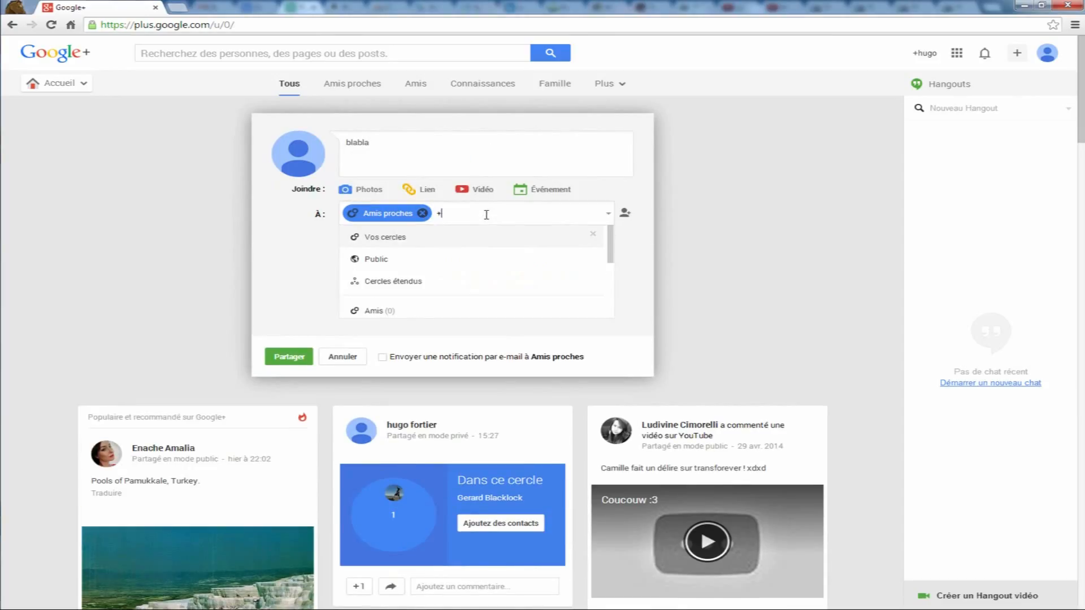
scroll(491, 246, "down", 5)
scroll(492, 248, "up", 6)
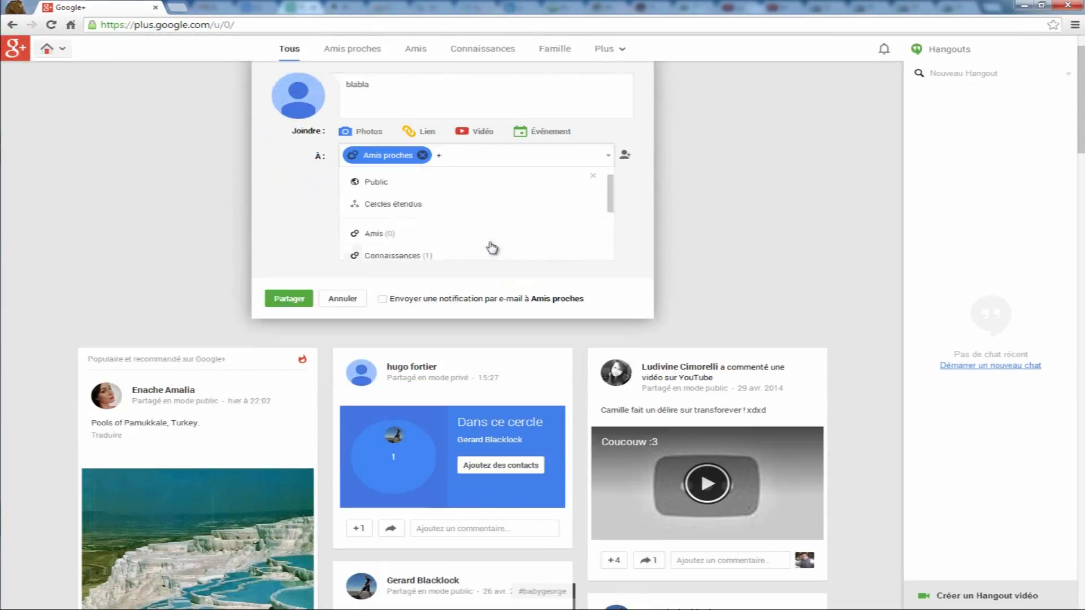
type("jona")
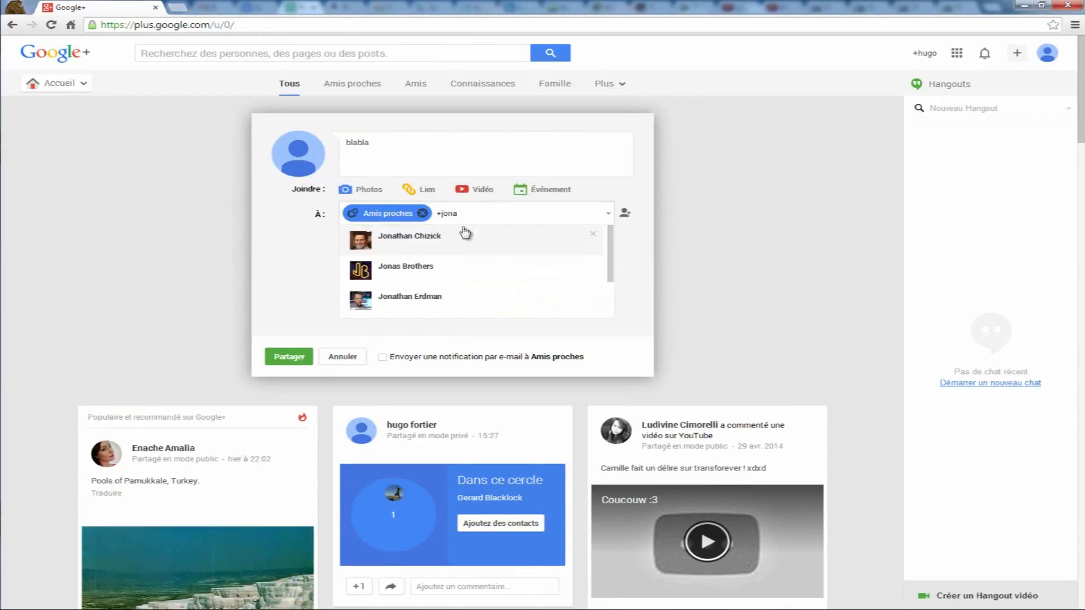
left_click(437, 242)
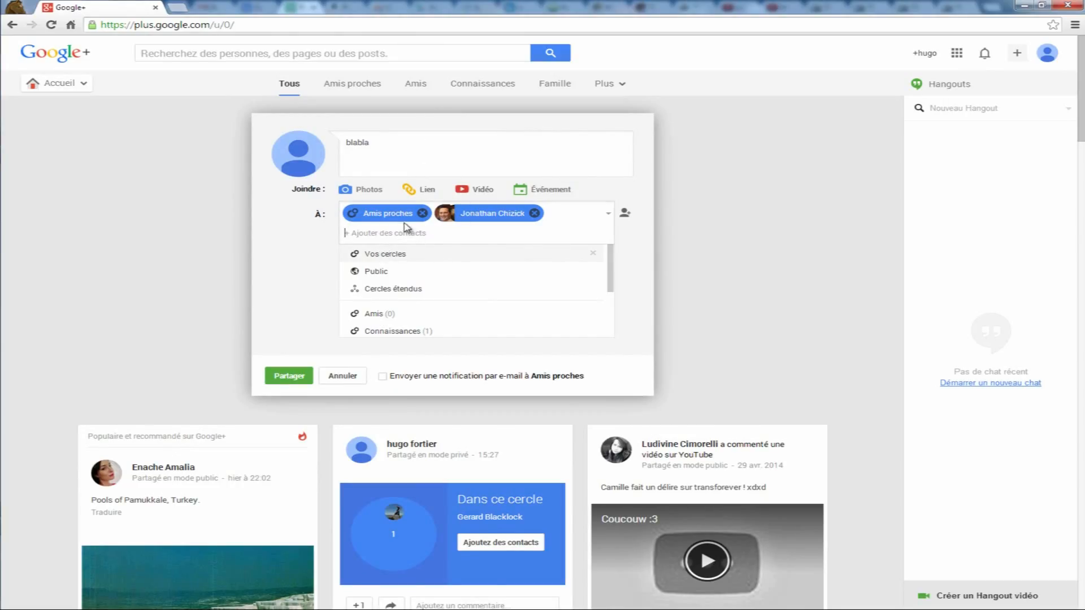
left_click(422, 213)
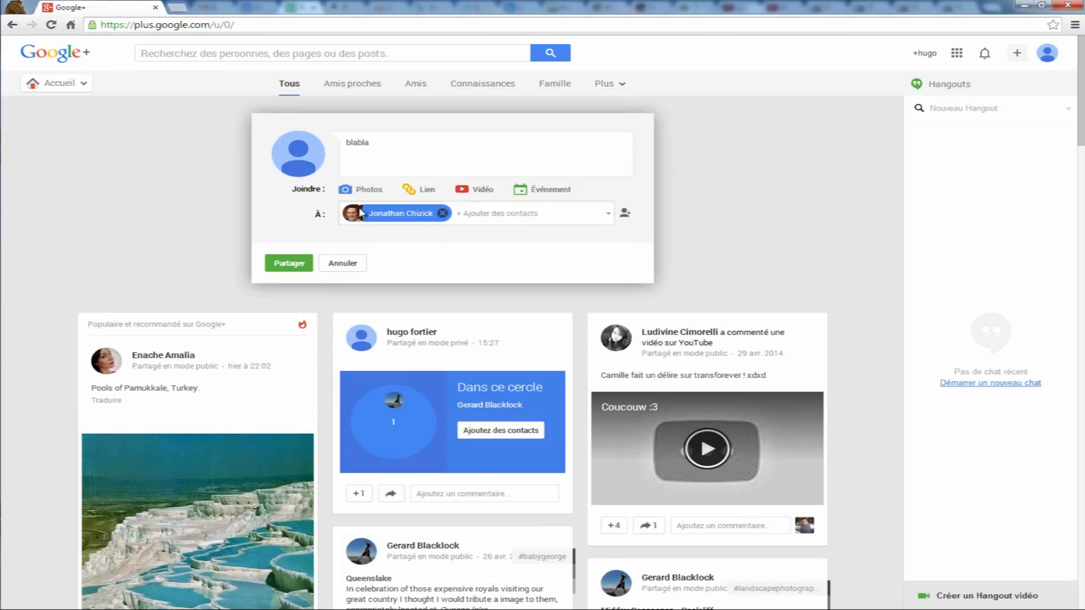
mouse_move(413, 219)
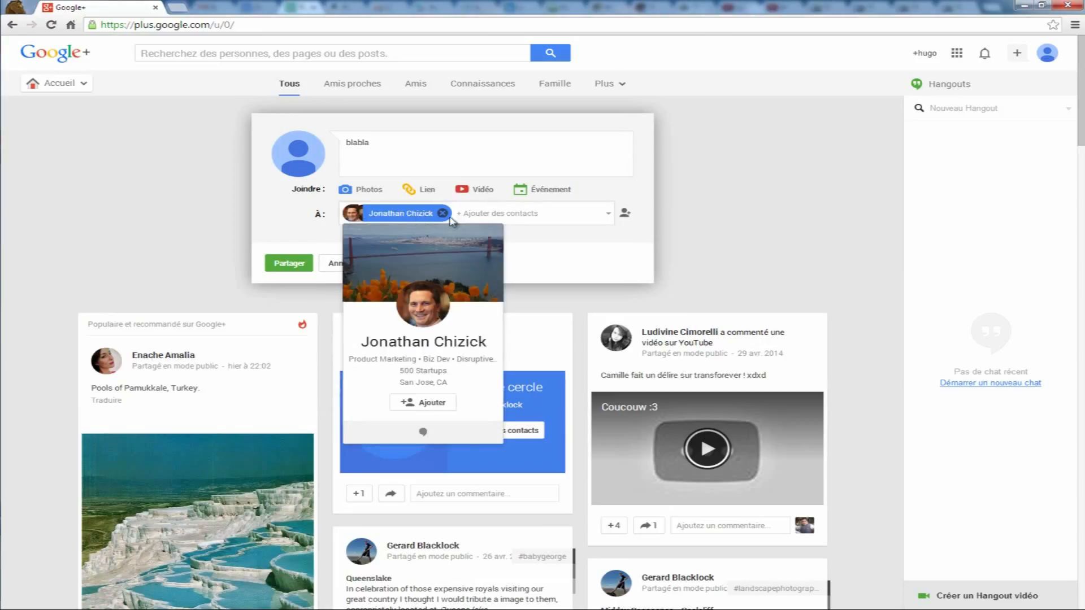
- Replace the post text "blabla" with a + mention of the person already listed as recipient
left_click(397, 143)
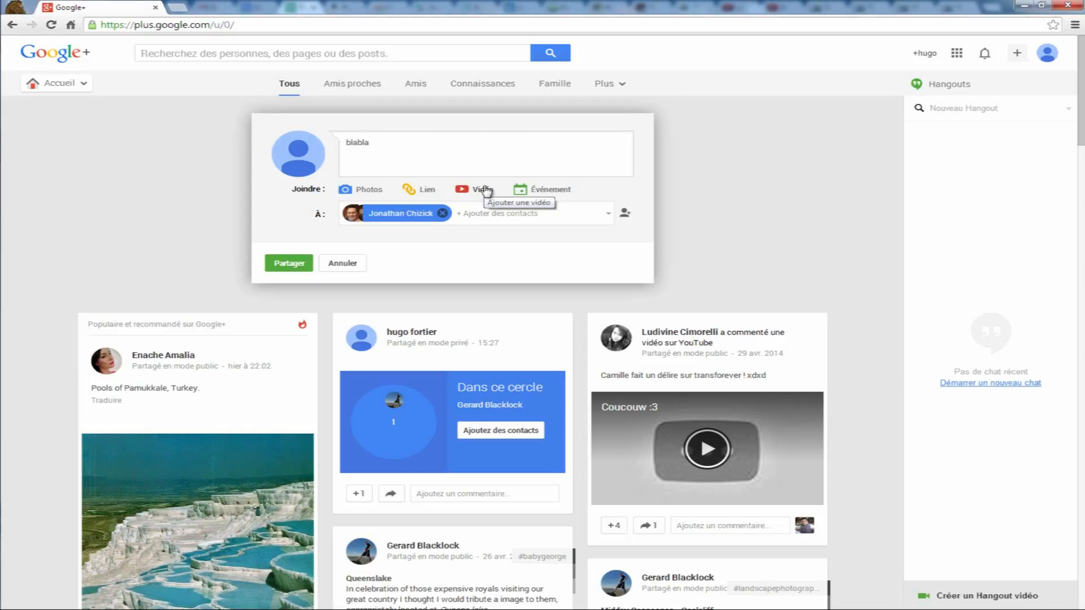
left_click_drag(387, 144, 270, 146)
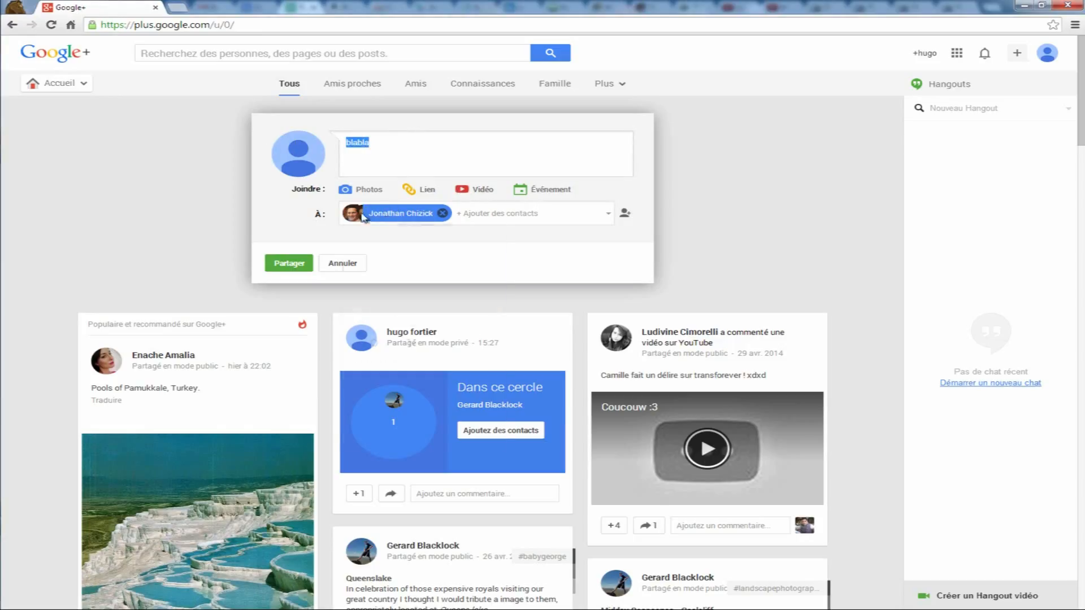
mouse_move(363, 215)
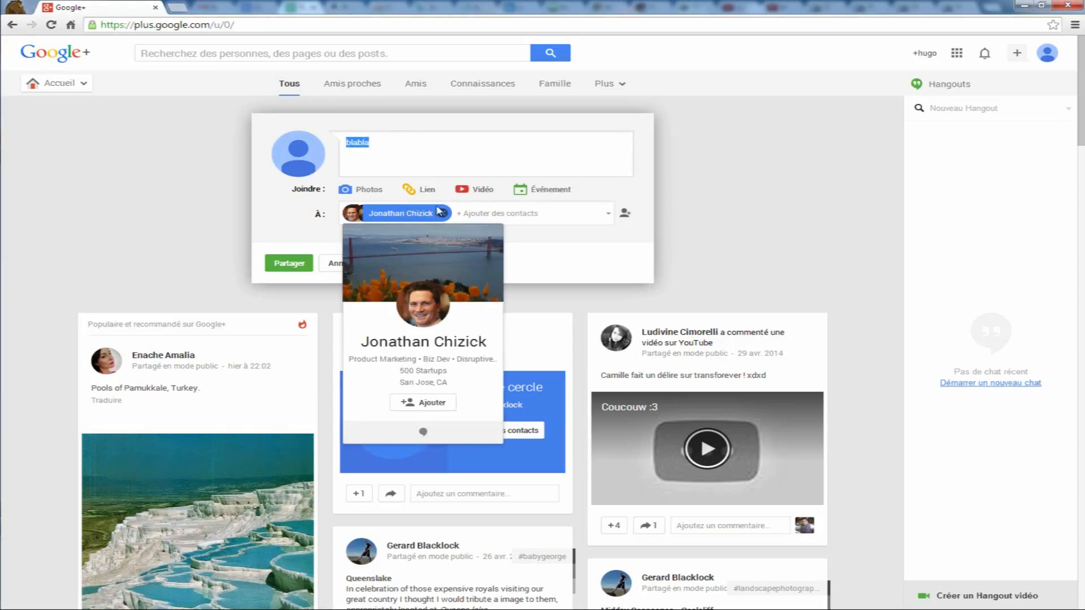
left_click(598, 268)
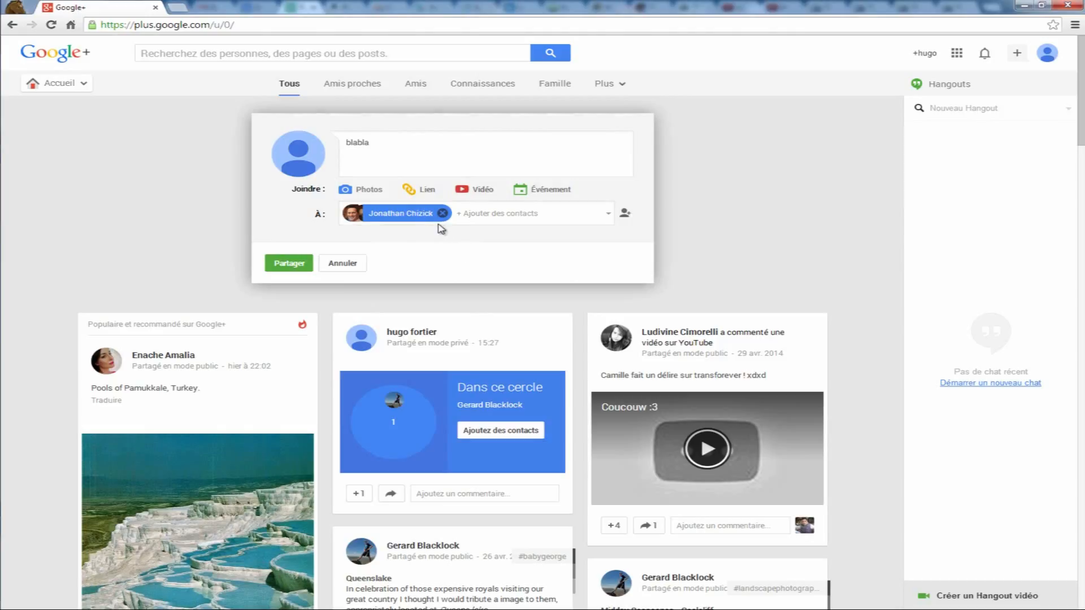
key("ctrl+a")
type("+jona")
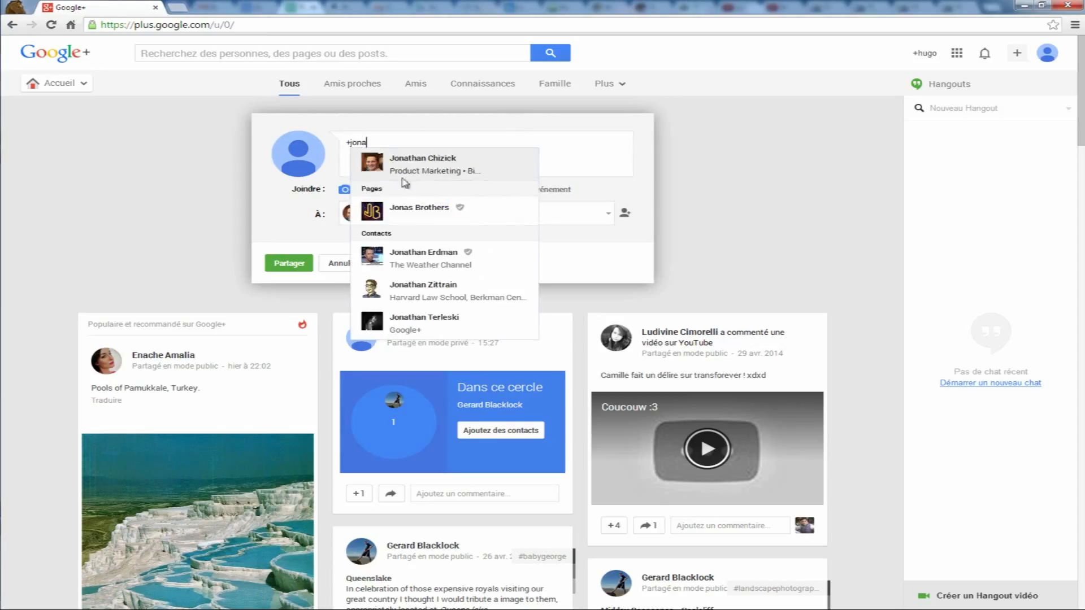
left_click(473, 163)
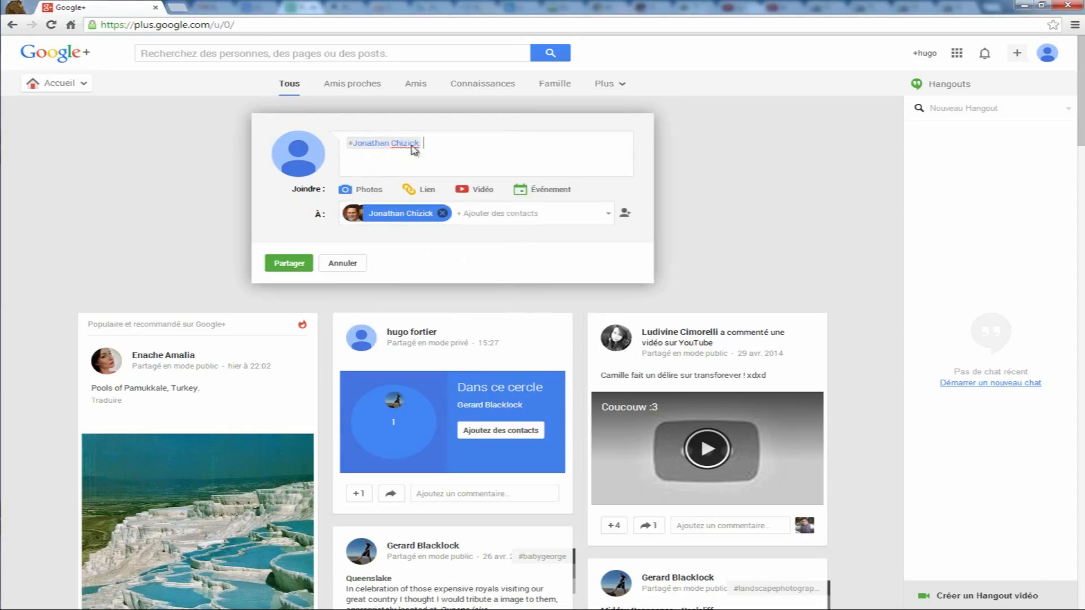
- Remove the current recipient and replace the mention in the post text with a + mention of the first person suggested under Contacts
mouse_move(396, 147)
left_click(443, 213)
left_click_drag(451, 146, 255, 169)
key("BackSpace")
type("+jonas")
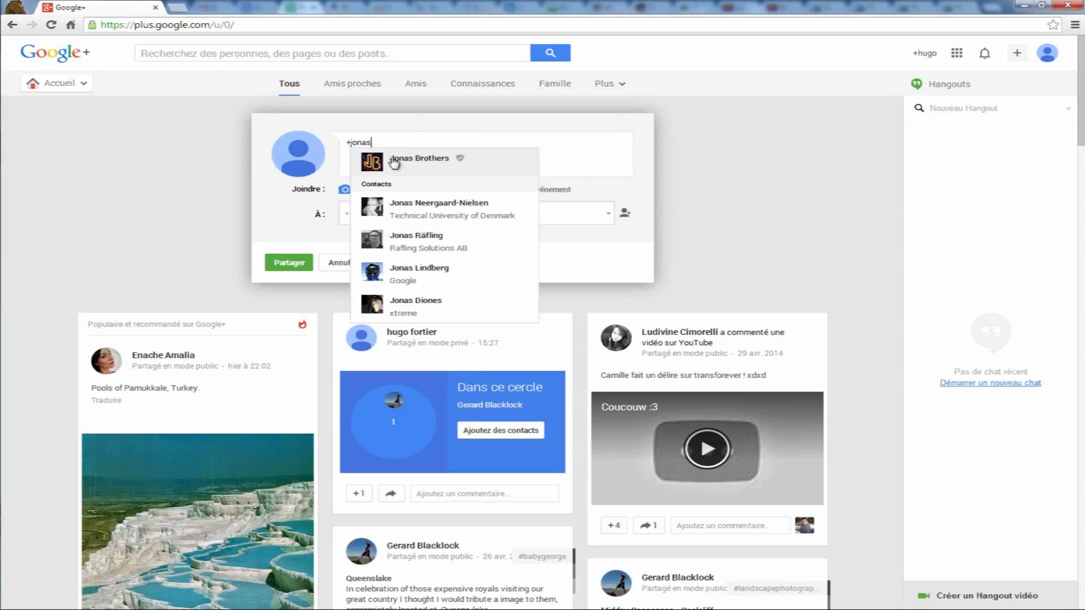
left_click(444, 211)
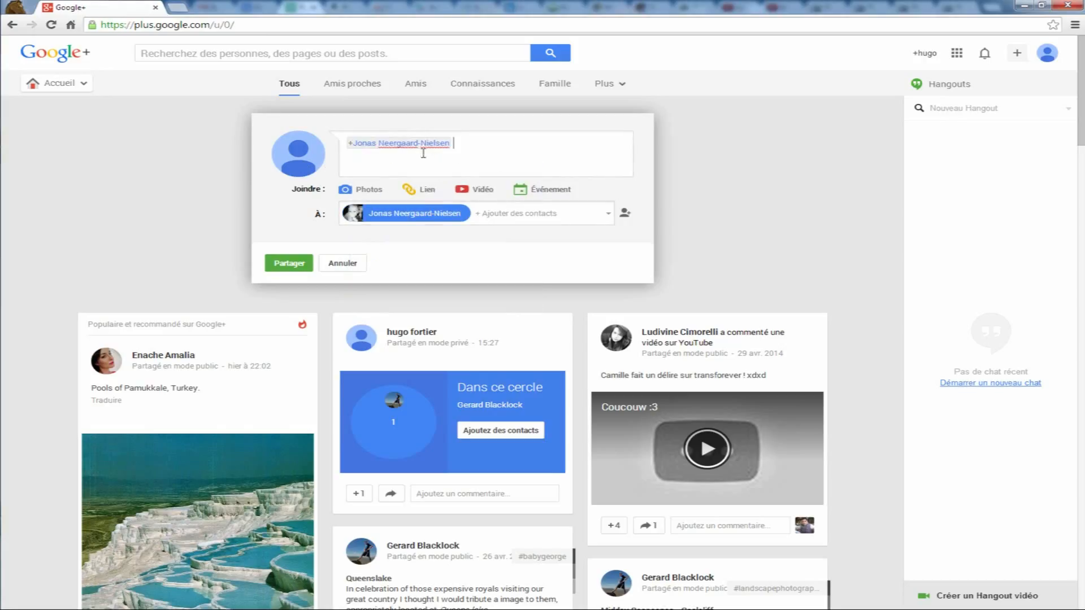
mouse_move(390, 217)
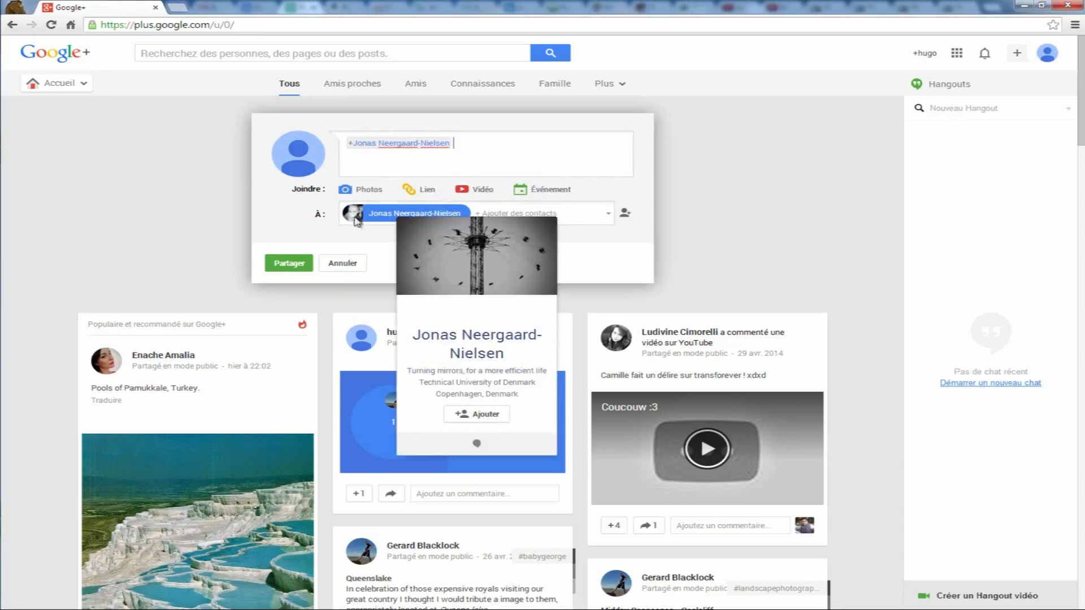